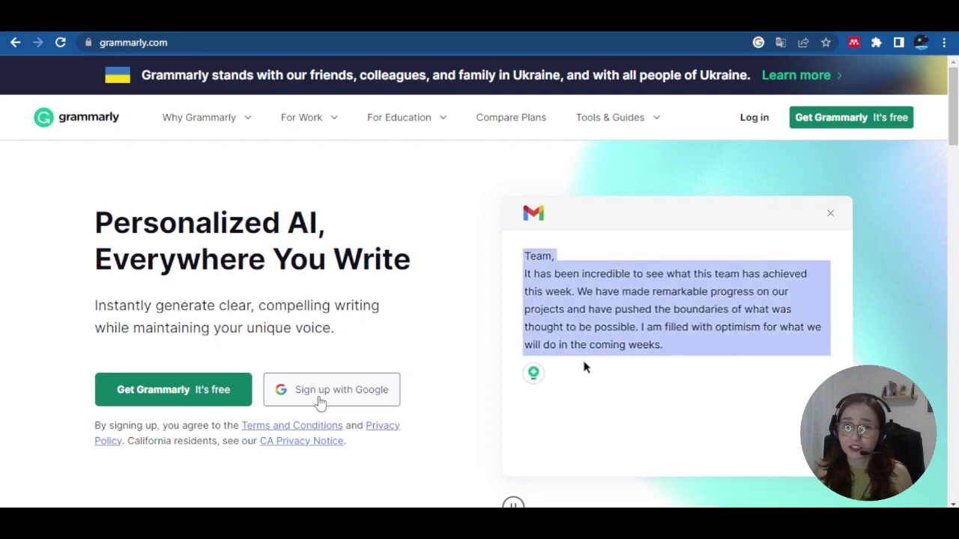
Open the free Grammarly sign-up form, view the sign-in form for existing accounts, and return to sign-up.
{"action": "left_click", "coordinate": [178, 389]}
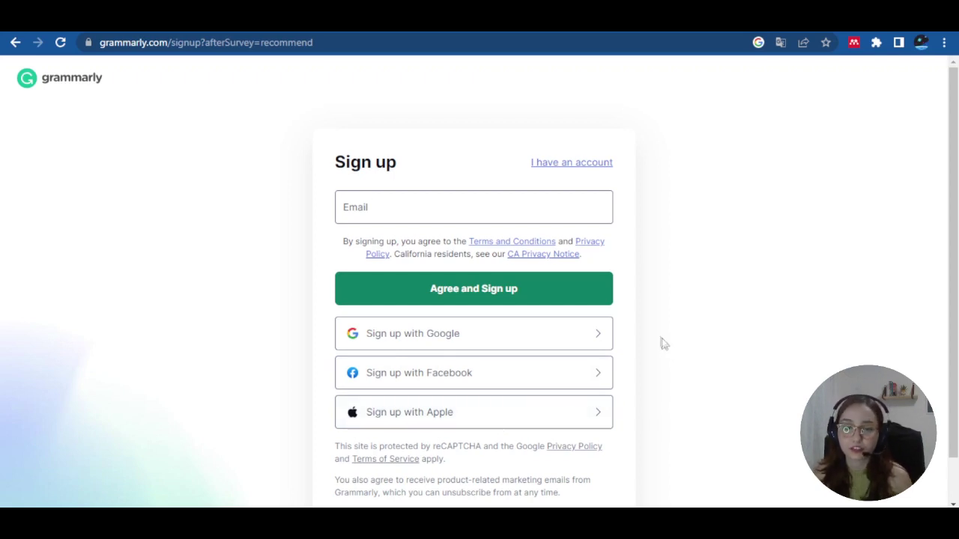
{"action": "left_click", "coordinate": [585, 163]}
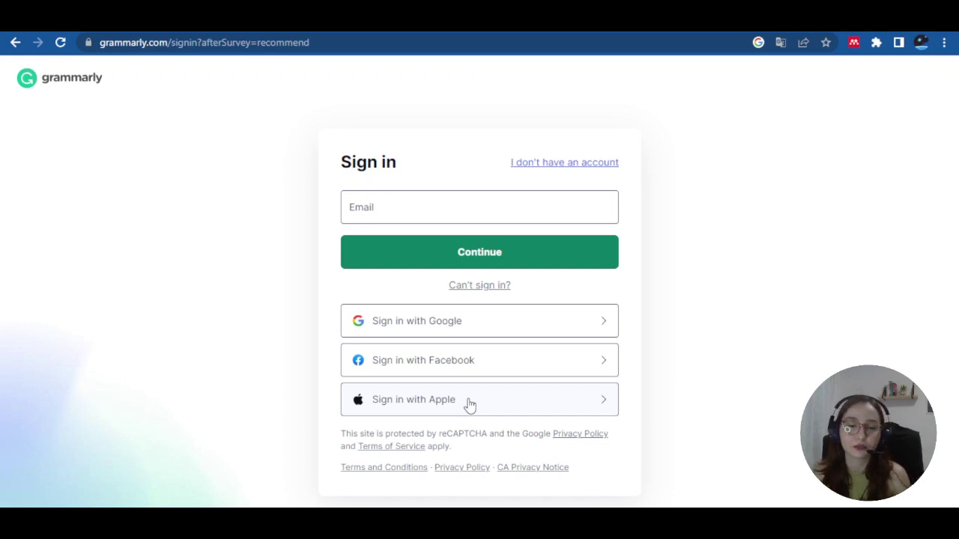
{"action": "left_click", "coordinate": [585, 170]}
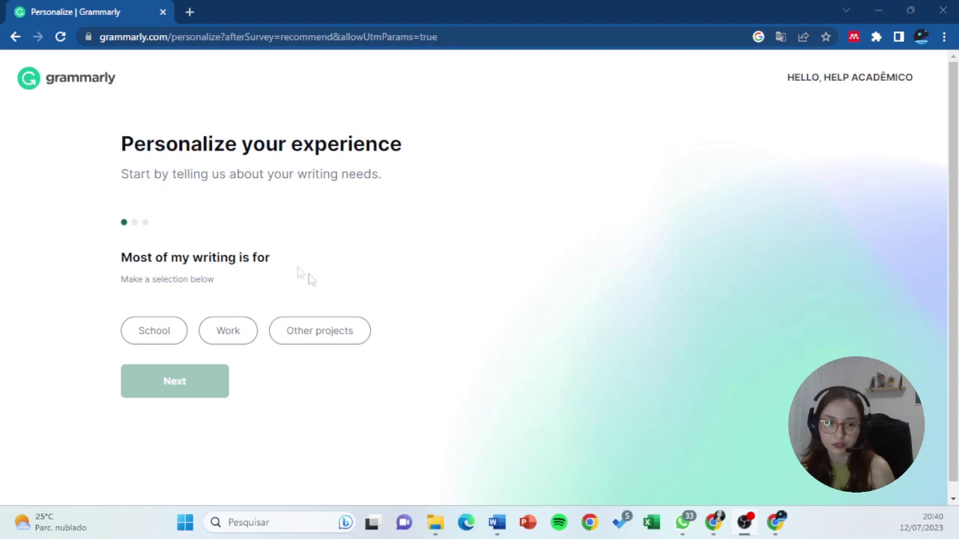
Set the writing purpose to Other projects, mark Professional networking, Community or advocacy and Hobby, and skip the personalization.
{"action": "left_click", "coordinate": [324, 327]}
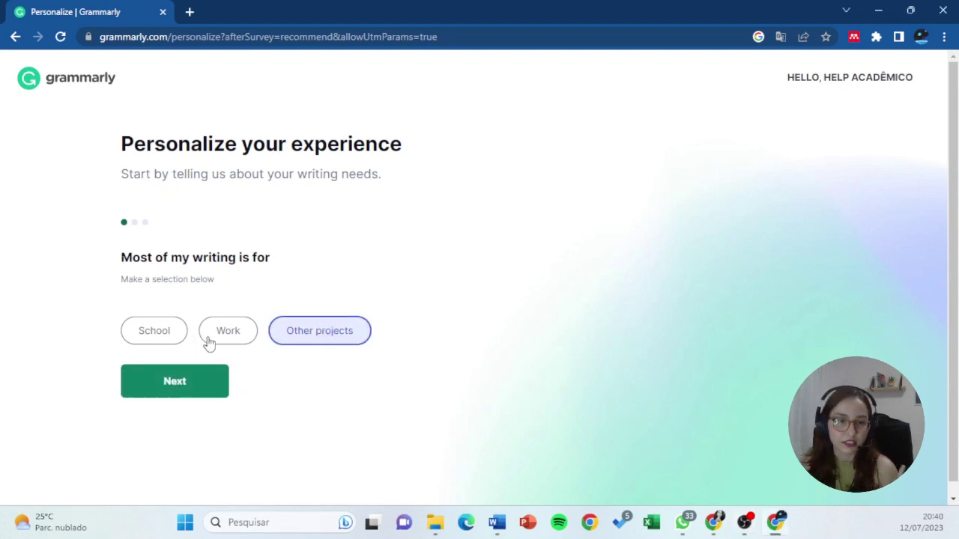
{"action": "left_click", "coordinate": [137, 390]}
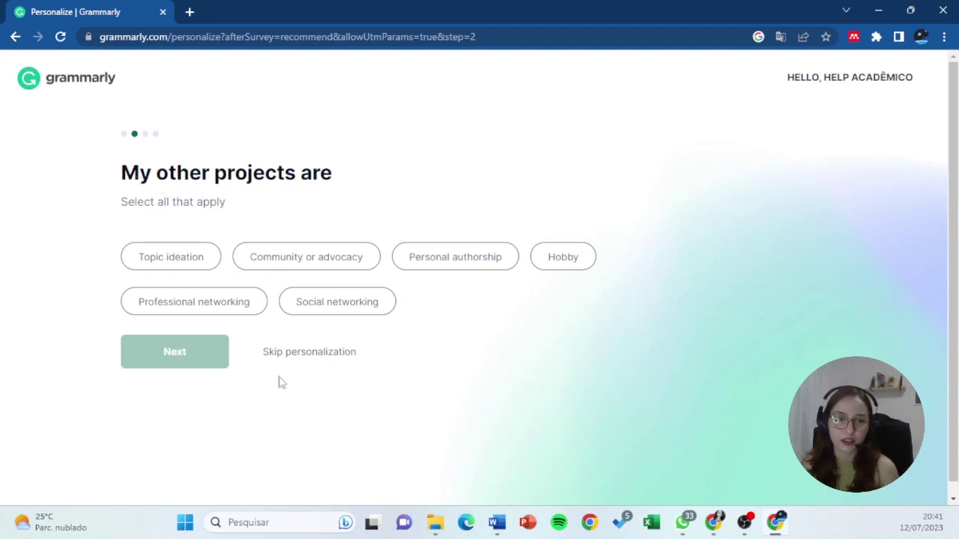
{"action": "left_click", "coordinate": [230, 313]}
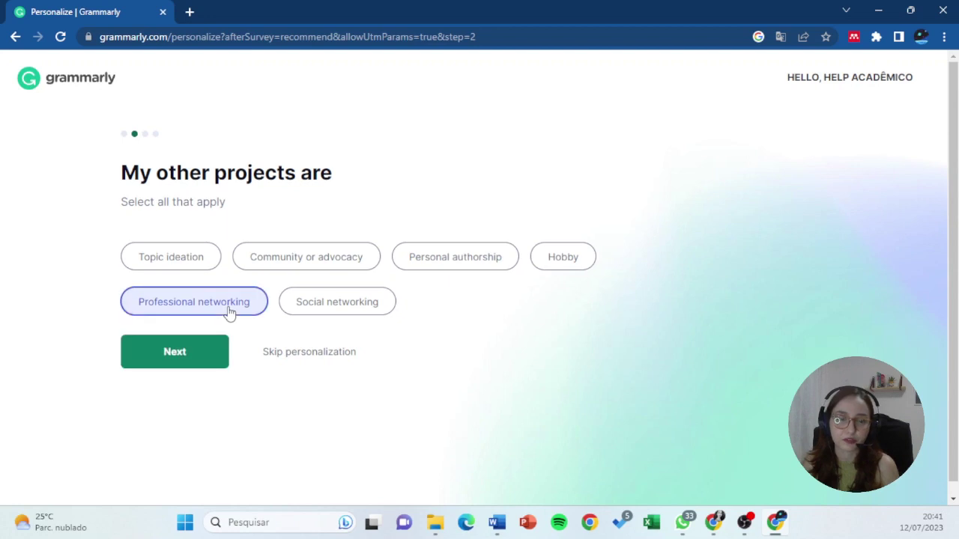
{"action": "left_click", "coordinate": [337, 269]}
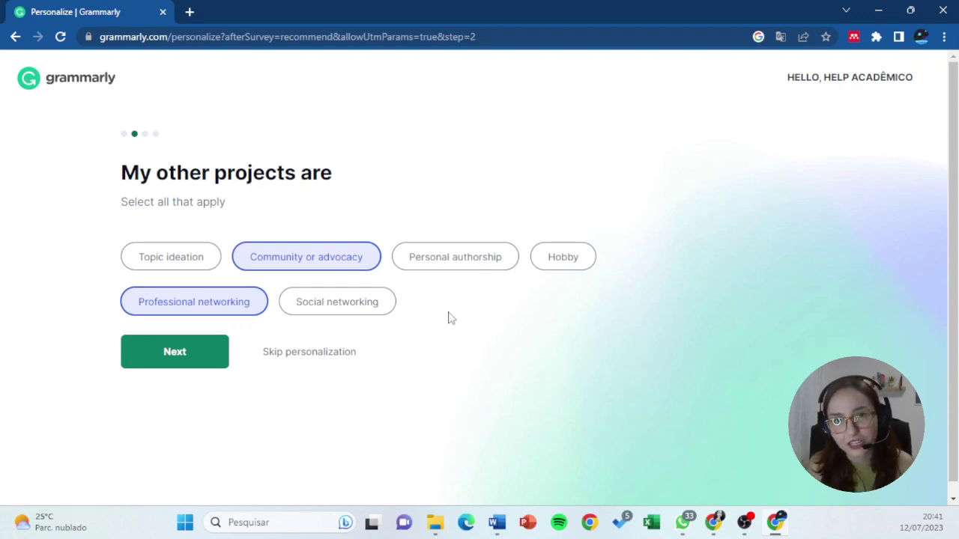
{"action": "left_click", "coordinate": [550, 262]}
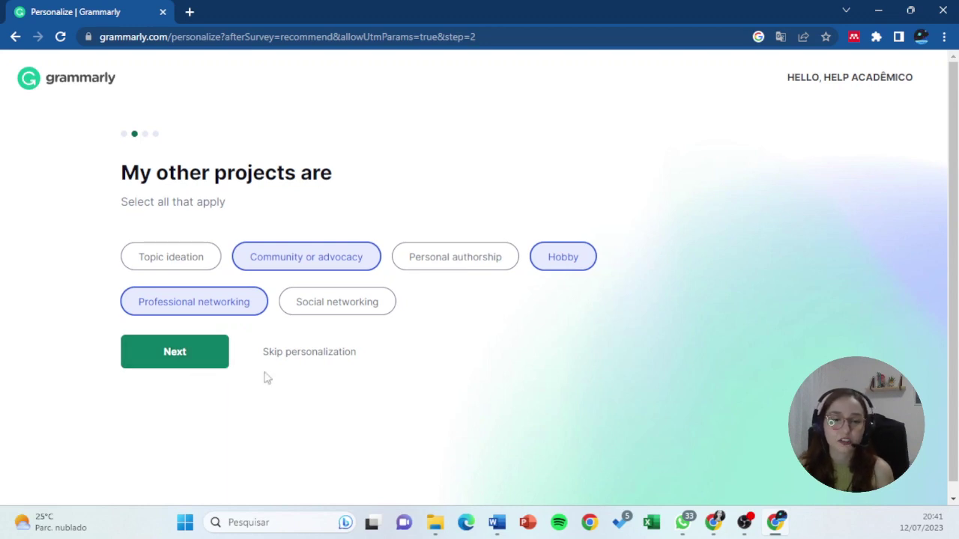
{"action": "left_click", "coordinate": [313, 363]}
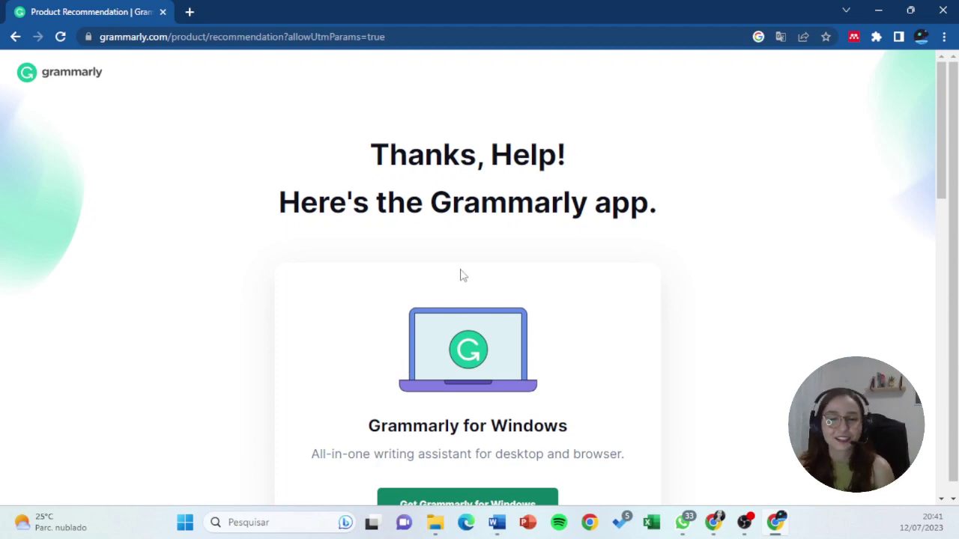
Review the Grammarly for Windows recommendation on the product page.
{"action": "scroll", "coordinate": [464, 276], "scroll_direction": "down", "scroll_amount": 2}
{"action": "scroll", "coordinate": [547, 280], "scroll_direction": "up", "scroll_amount": 2}
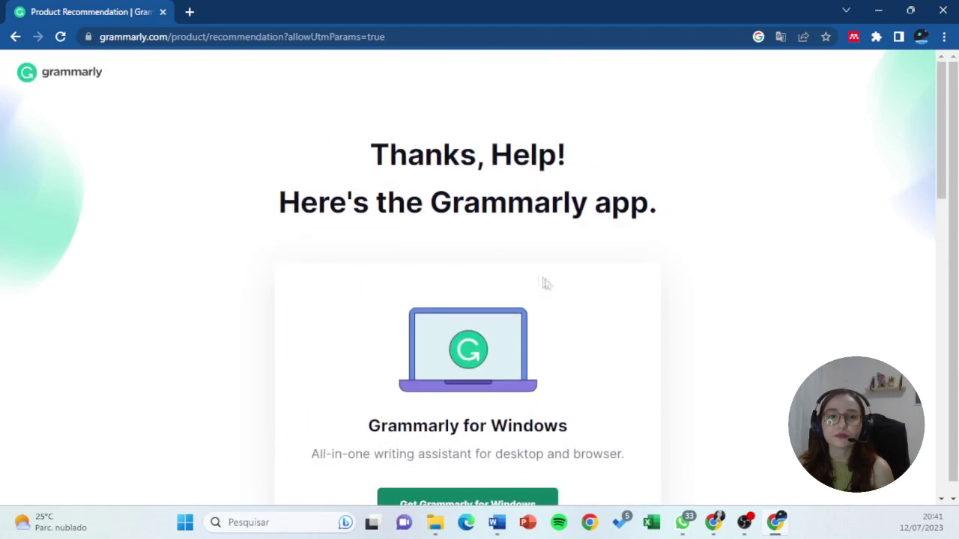
{"action": "scroll", "coordinate": [476, 181], "scroll_direction": "down", "scroll_amount": 1}
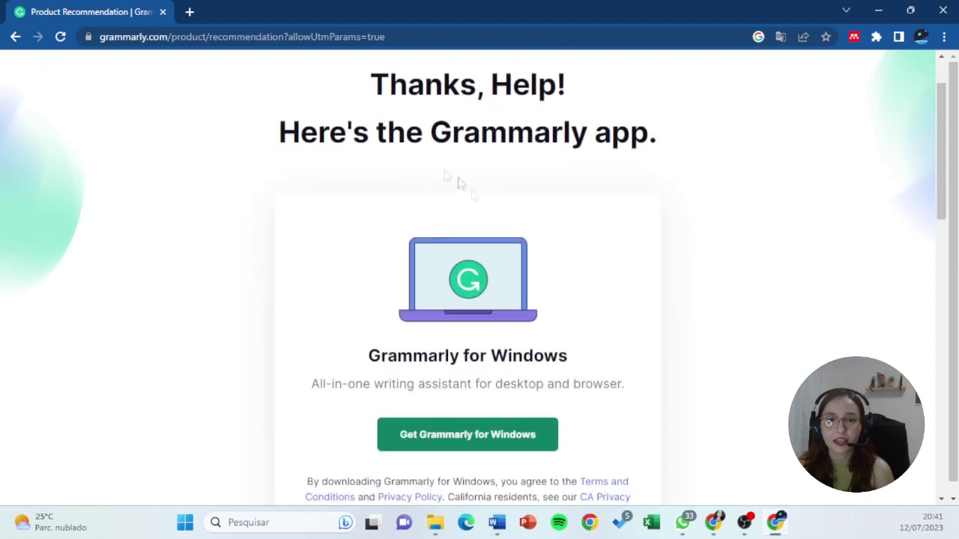
{"action": "left_click_drag", "start_coordinate": [380, 362], "coordinate": [561, 357]}
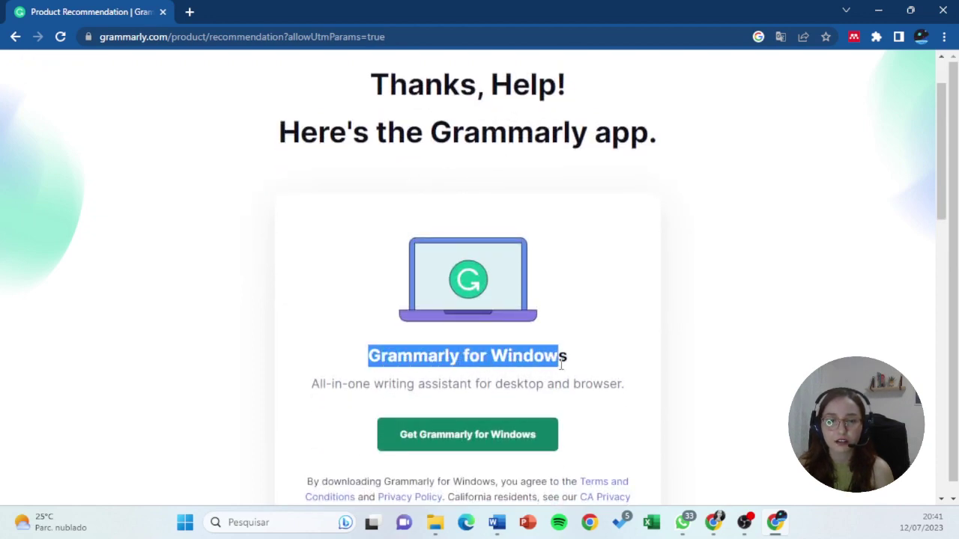
{"action": "left_click", "coordinate": [564, 359]}
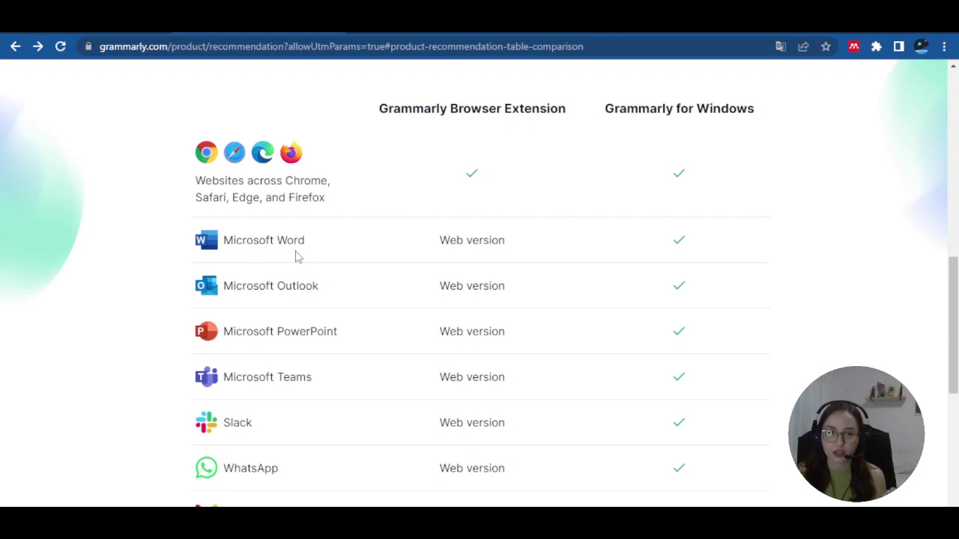
Compare which programs the Grammarly Browser Extension and Grammarly for Windows support in the comparison table.
{"action": "scroll", "coordinate": [304, 302], "scroll_direction": "down", "scroll_amount": 1}
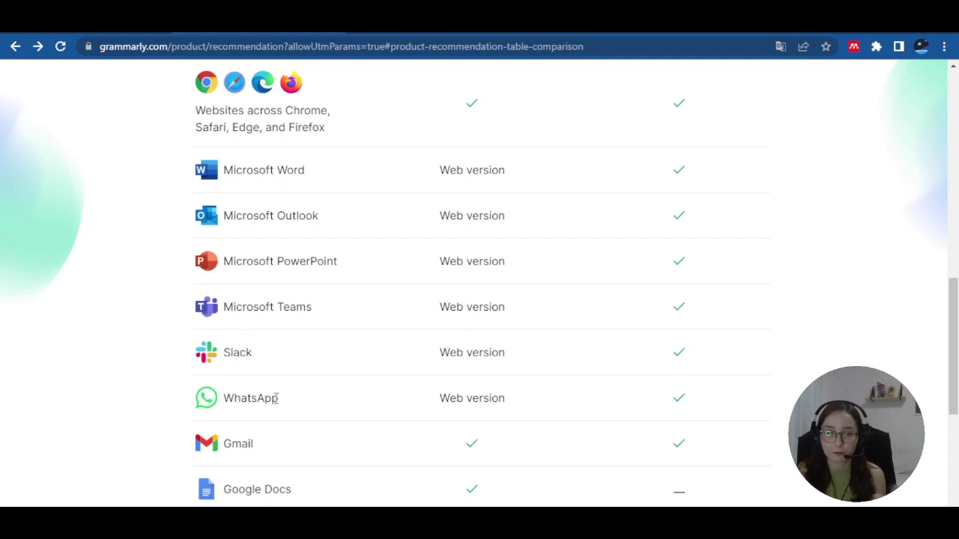
{"action": "scroll", "coordinate": [278, 398], "scroll_direction": "down", "scroll_amount": 1}
{"action": "scroll", "coordinate": [292, 386], "scroll_direction": "down", "scroll_amount": 1}
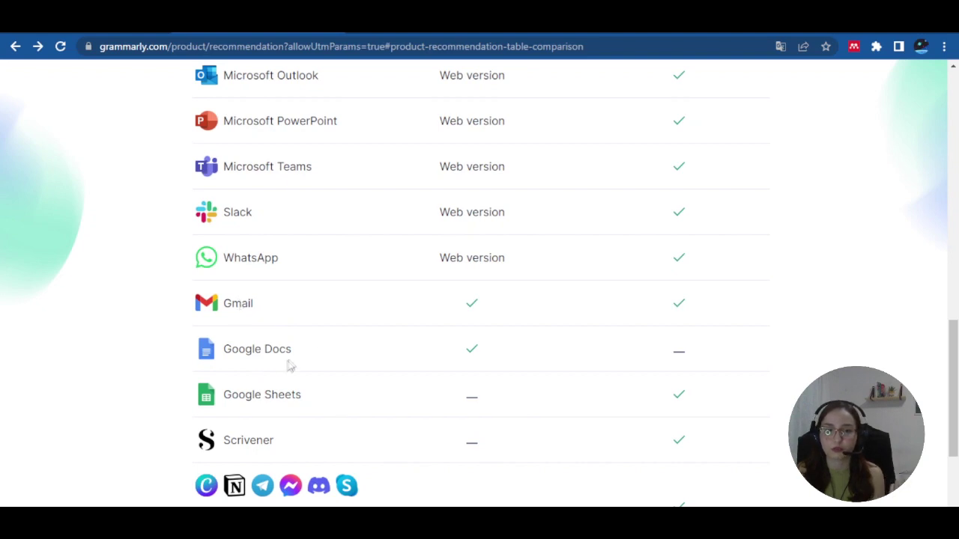
{"action": "scroll", "coordinate": [321, 355], "scroll_direction": "down", "scroll_amount": 1}
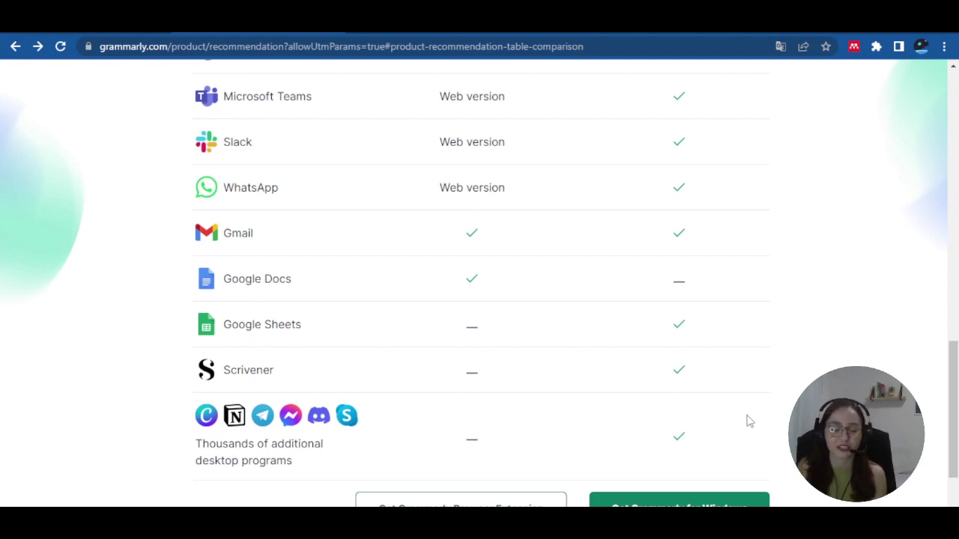
{"action": "scroll", "coordinate": [737, 412], "scroll_direction": "down", "scroll_amount": 1}
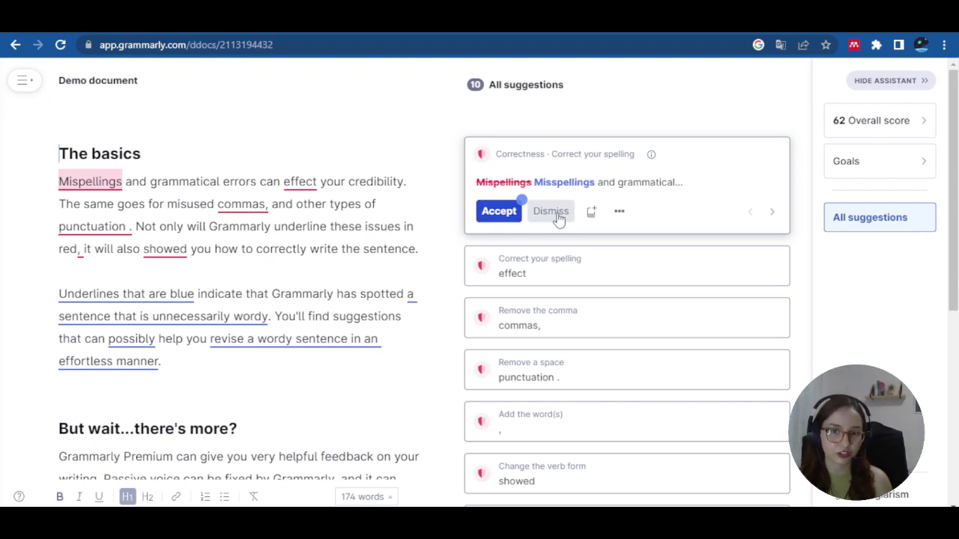
Accept the spelling corrections "Misspellings" and "affect" in the first sentence of the demo document.
{"action": "left_click", "coordinate": [619, 213]}
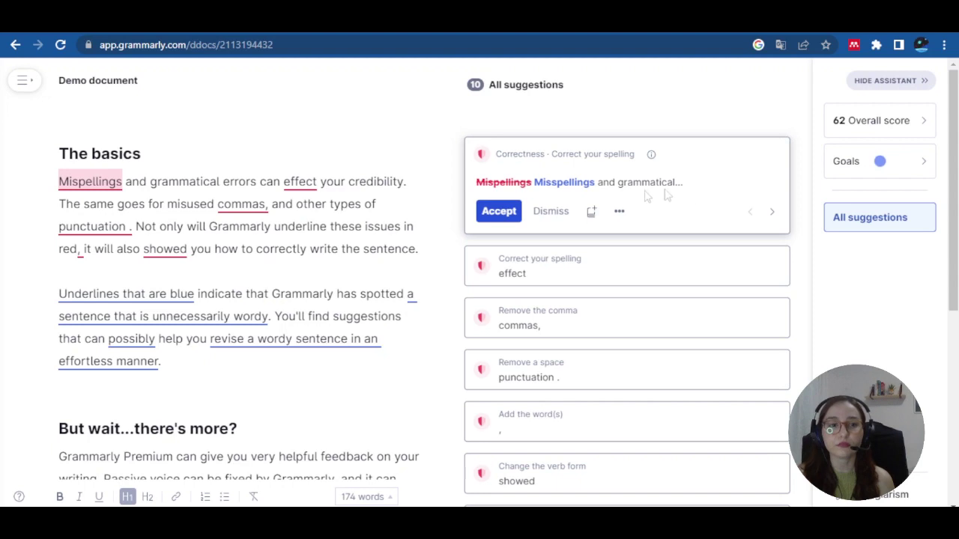
{"action": "left_click", "coordinate": [501, 212]}
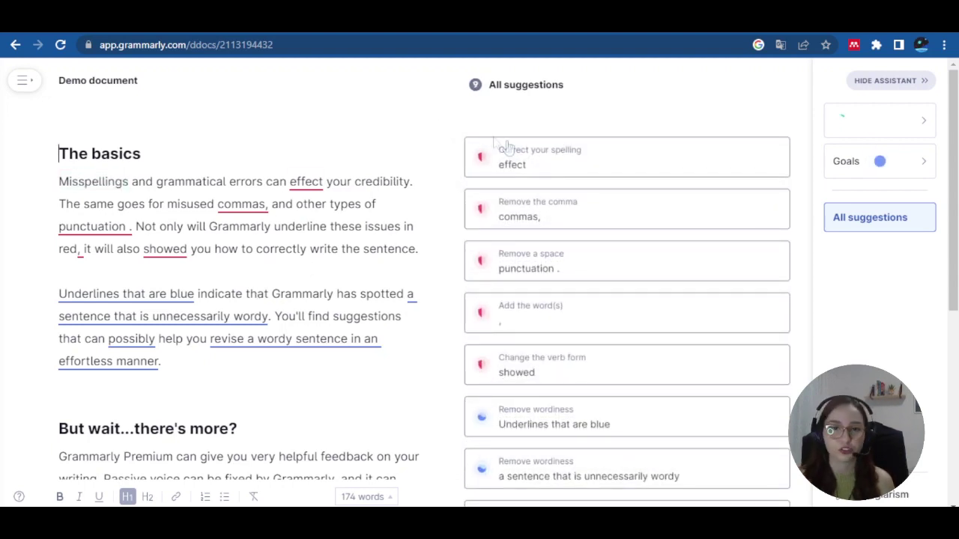
{"action": "left_click", "coordinate": [540, 162]}
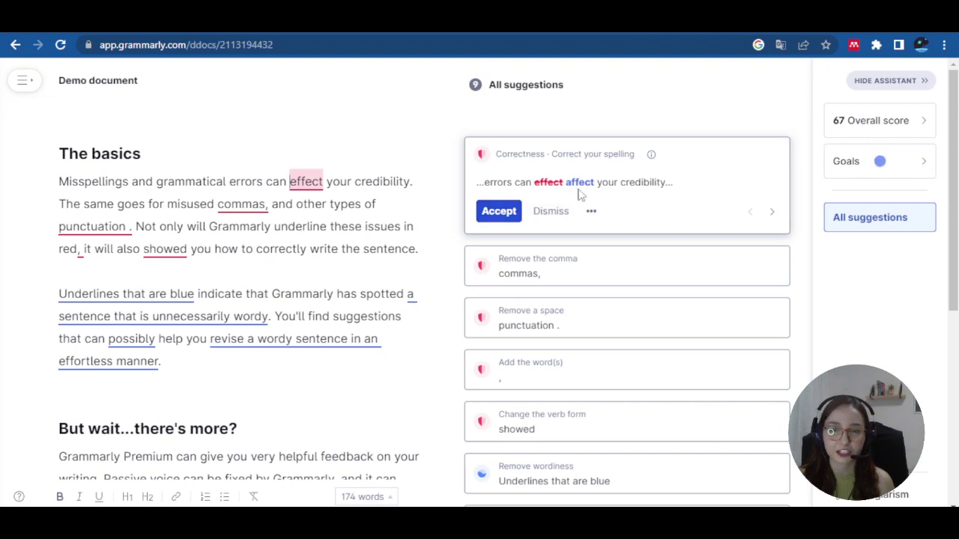
{"action": "left_click", "coordinate": [510, 212]}
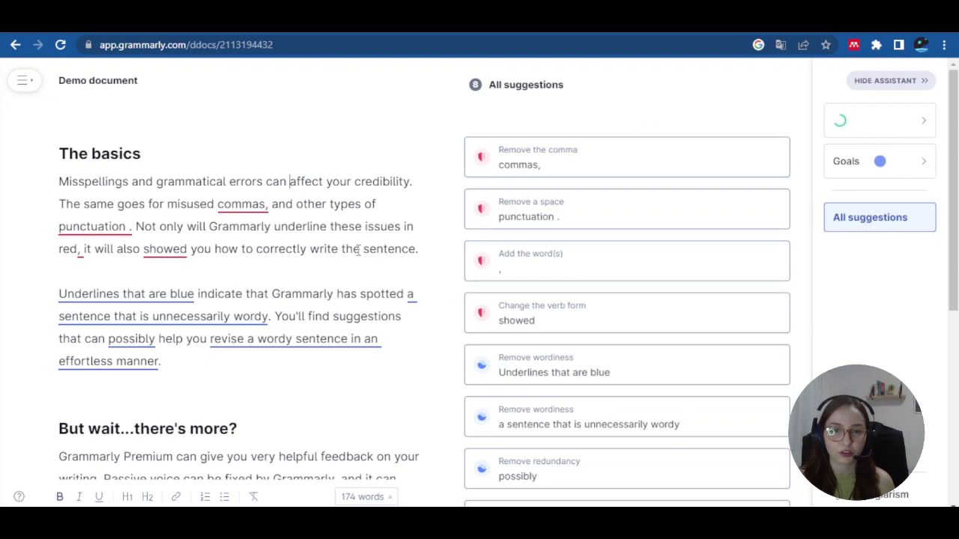
Accept the wordiness suggestions "Blue underlines" and "an unnecessarily wordy sentence" in the second paragraph.
{"action": "scroll", "coordinate": [364, 256], "scroll_direction": "down", "scroll_amount": 1}
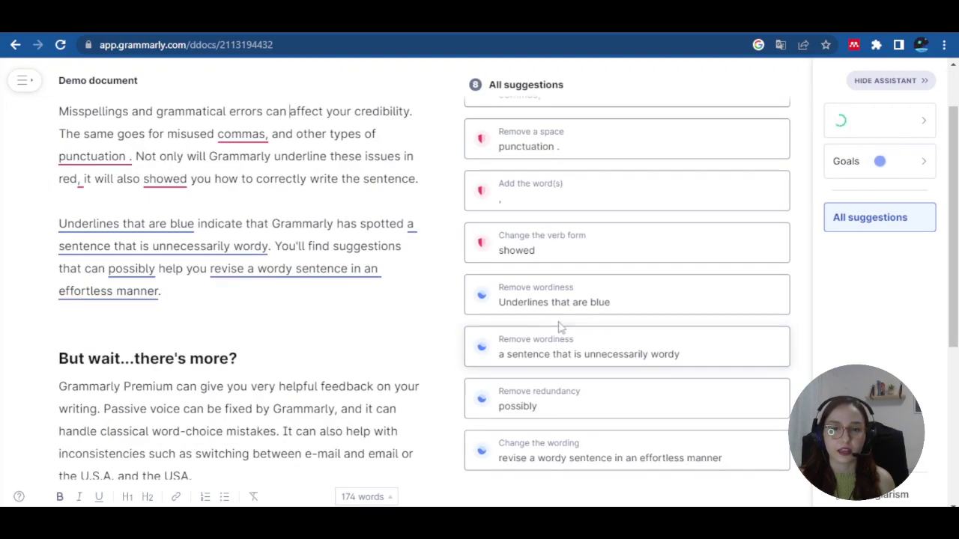
{"action": "left_click", "coordinate": [581, 302]}
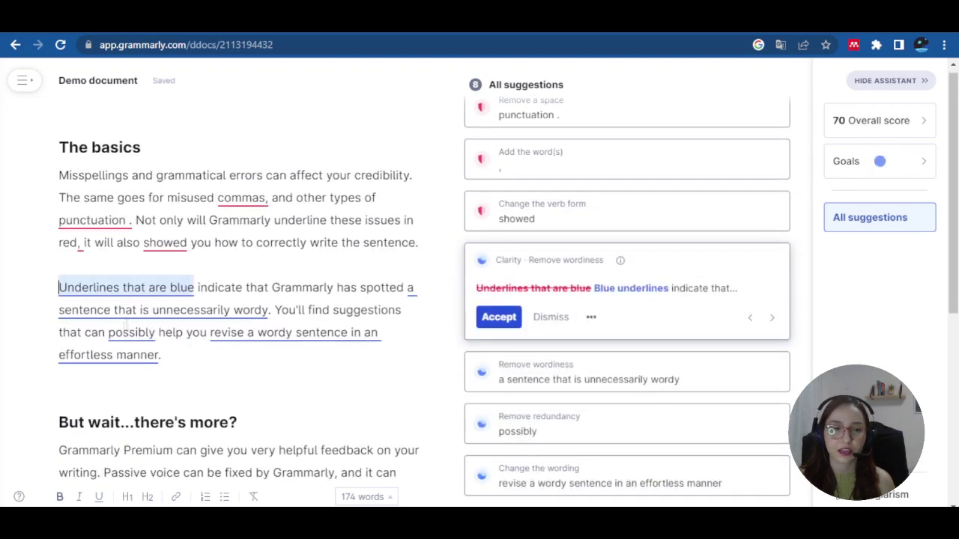
{"action": "scroll", "coordinate": [138, 310], "scroll_direction": "down", "scroll_amount": 1}
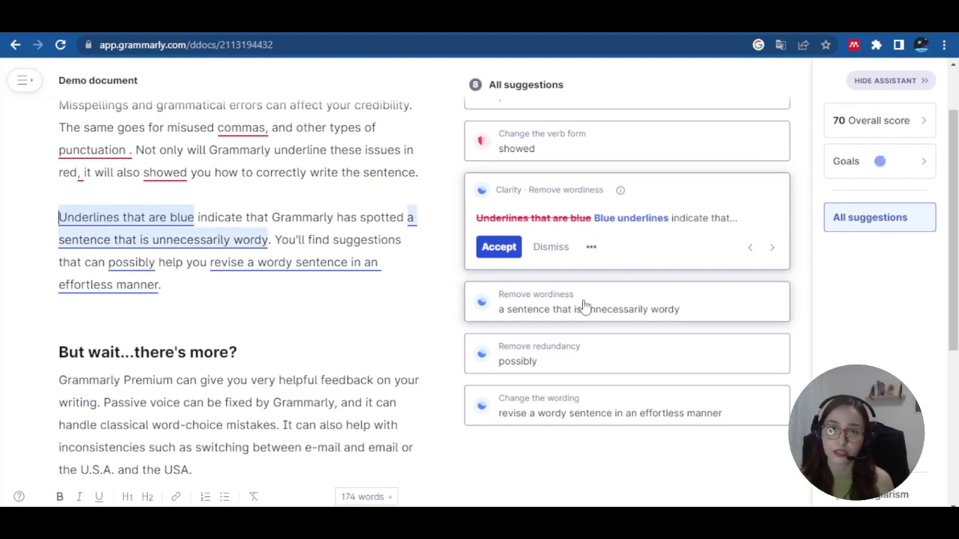
{"action": "left_click", "coordinate": [499, 248]}
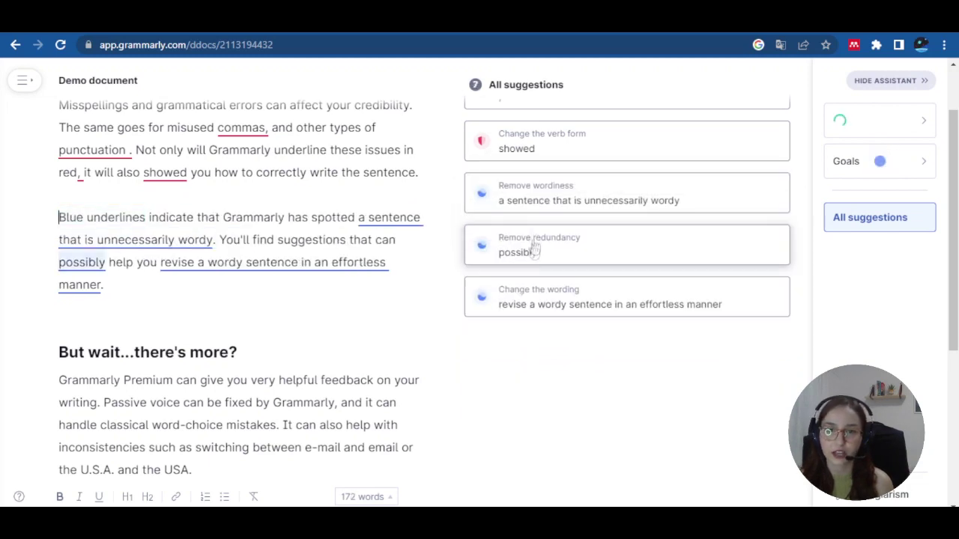
{"action": "left_click", "coordinate": [541, 204]}
{"action": "left_click", "coordinate": [515, 233]}
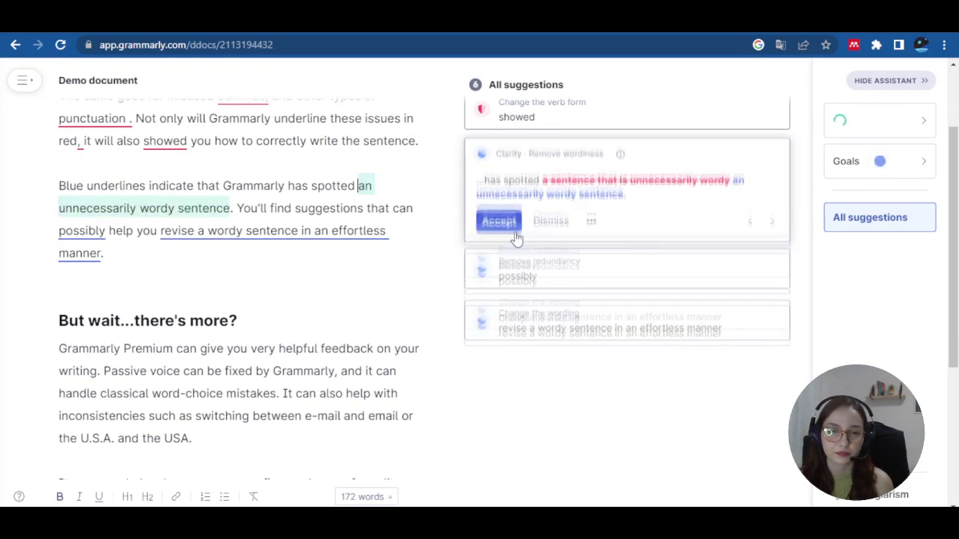
Accept the removal of the redundant "possibly" and the rewording "effortlessly revise a wordy sentence".
{"action": "left_click", "coordinate": [543, 169]}
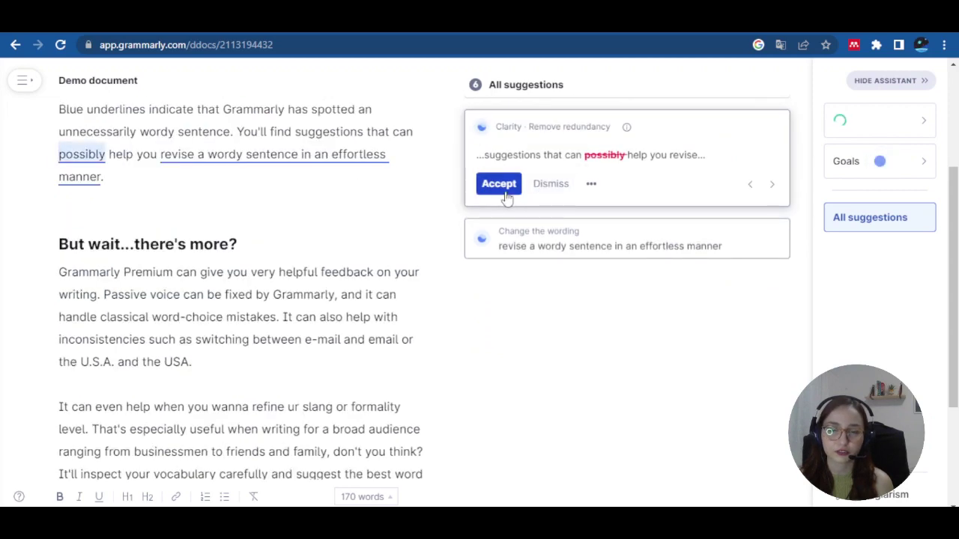
{"action": "left_click", "coordinate": [506, 196]}
{"action": "left_click", "coordinate": [529, 143]}
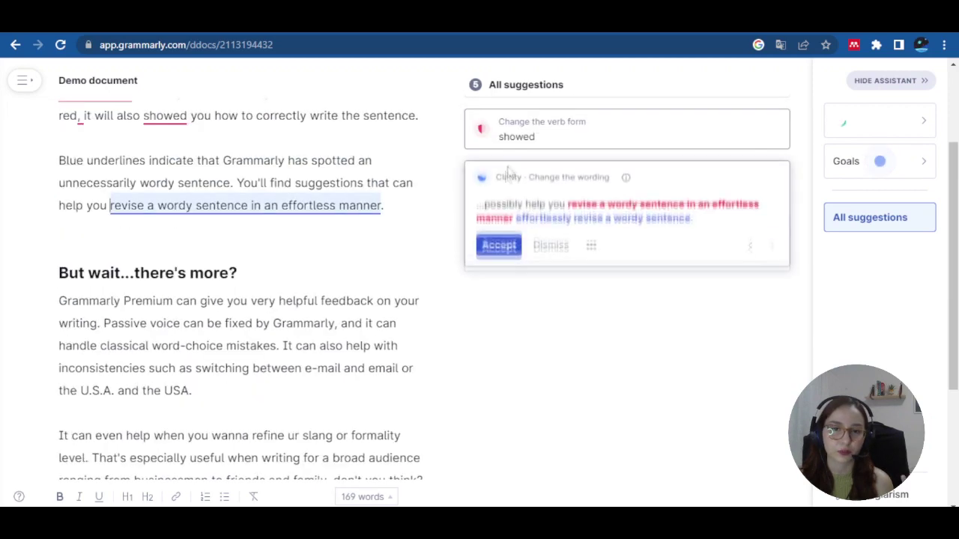
{"action": "left_click", "coordinate": [497, 250]}
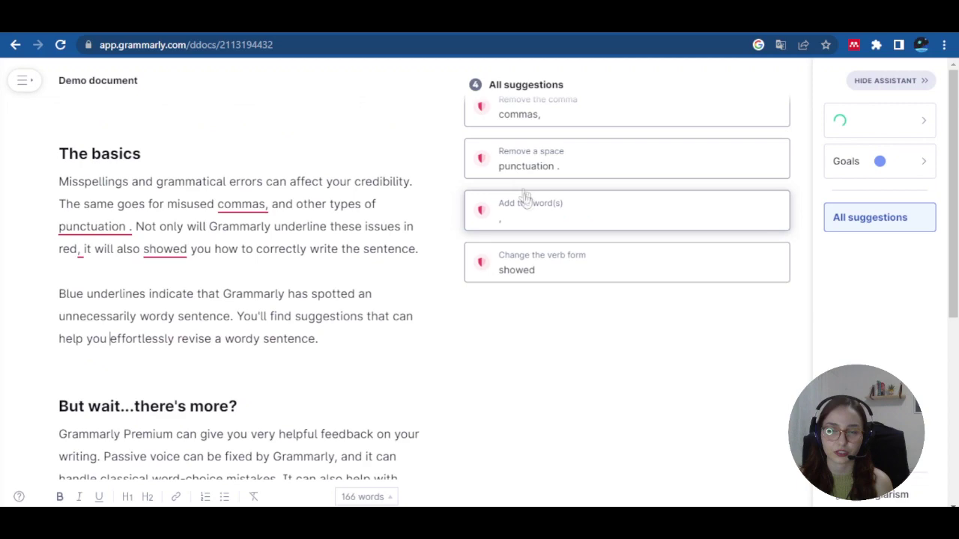
Accept the removal of the comma after "commas" and of the space after "punctuation" in the first paragraph.
{"action": "left_click", "coordinate": [499, 116]}
{"action": "left_click", "coordinate": [499, 184]}
{"action": "left_click", "coordinate": [527, 135]}
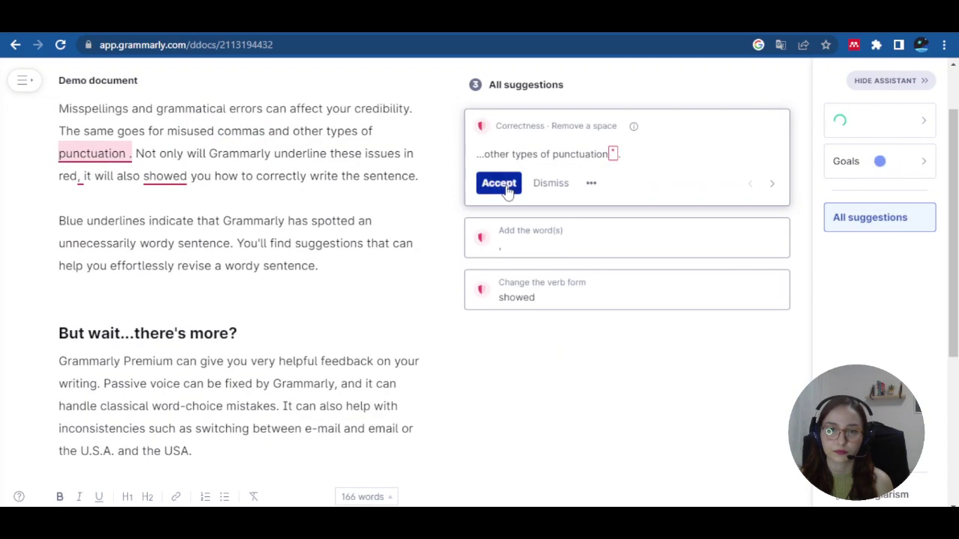
{"action": "left_click", "coordinate": [507, 191]}
Accept the suggestions to add "but" after "red," and to change "showed" to "show".
{"action": "left_click", "coordinate": [526, 138]}
{"action": "left_click", "coordinate": [508, 184]}
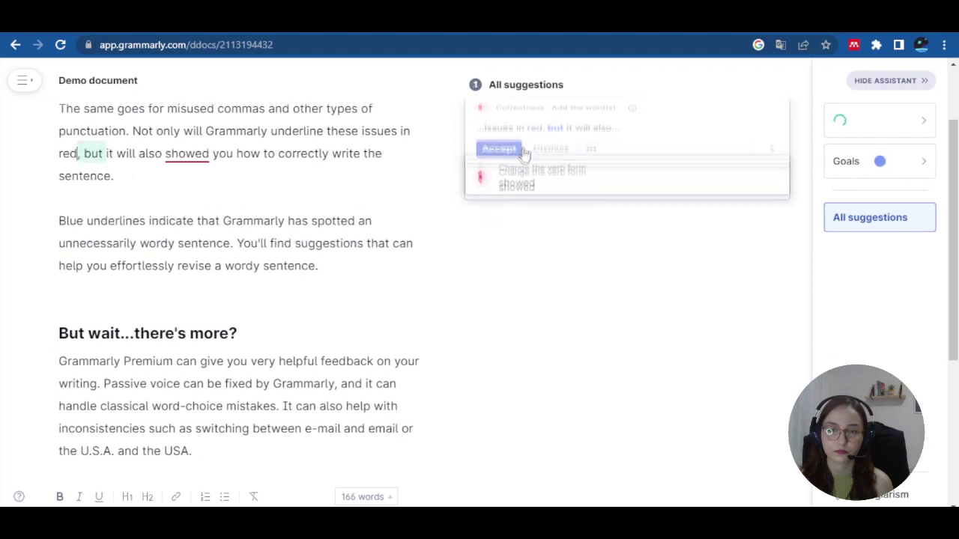
{"action": "left_click", "coordinate": [520, 135]}
{"action": "left_click", "coordinate": [500, 184]}
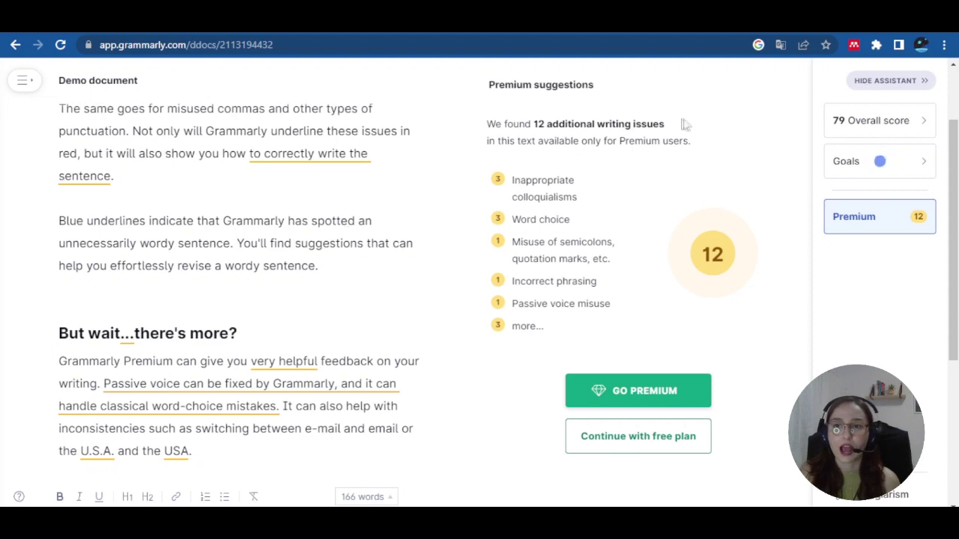
Open the overall score's performance report and examine its word count, readability and vocabulary statistics.
{"action": "left_click", "coordinate": [851, 133]}
{"action": "scroll", "coordinate": [464, 217], "scroll_direction": "down", "scroll_amount": 1}
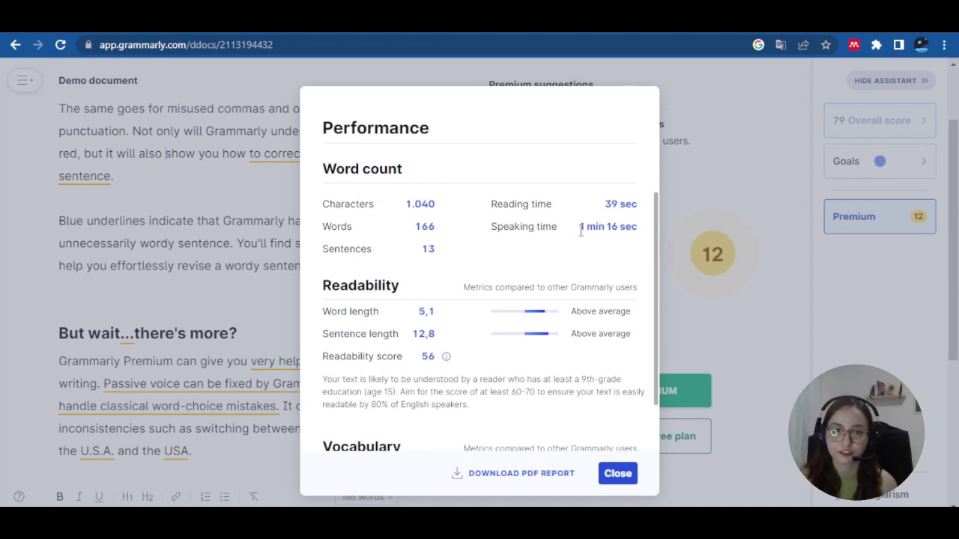
{"action": "scroll", "coordinate": [581, 231], "scroll_direction": "down", "scroll_amount": 1}
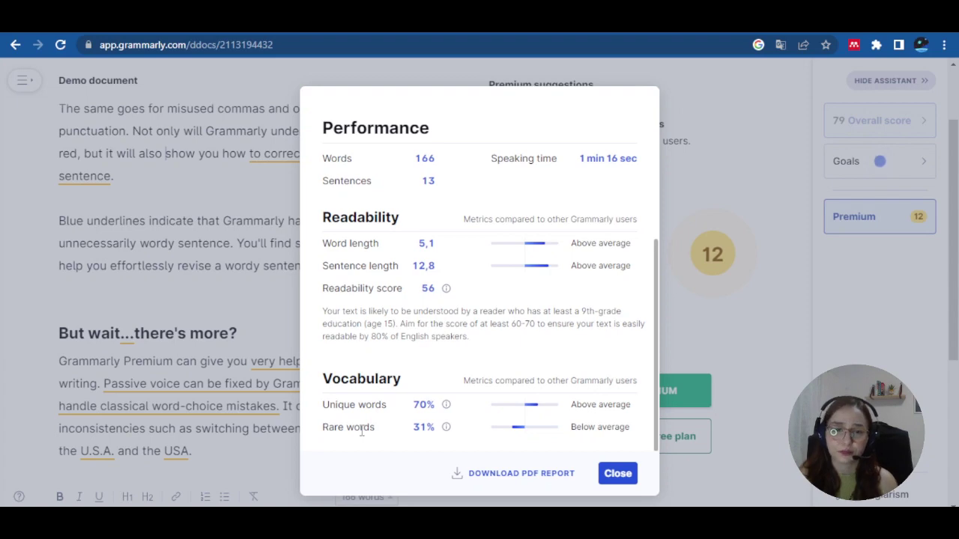
{"action": "scroll", "coordinate": [440, 382], "scroll_direction": "up", "scroll_amount": 2}
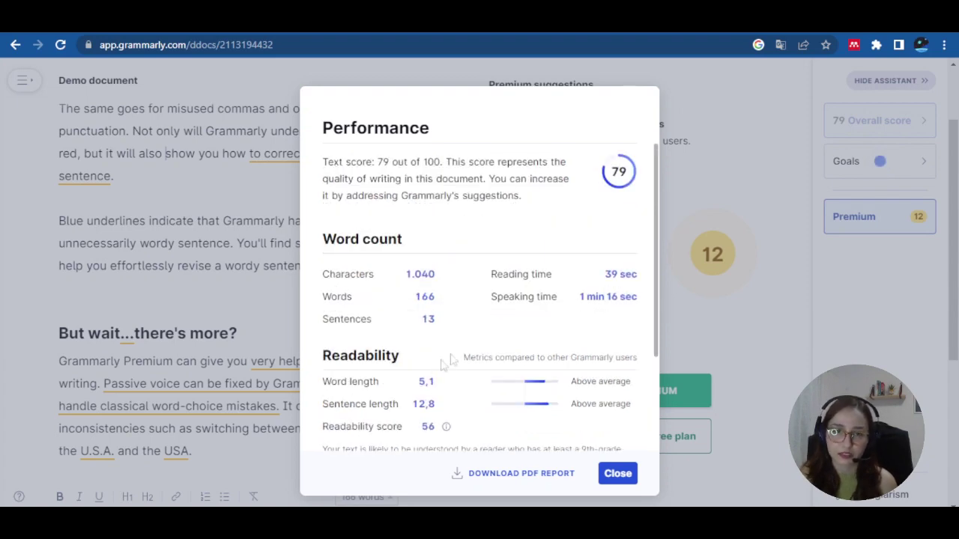
Close the performance report and set the demo document's intent goal to Inform.
{"action": "left_click", "coordinate": [617, 475]}
{"action": "left_click", "coordinate": [841, 169]}
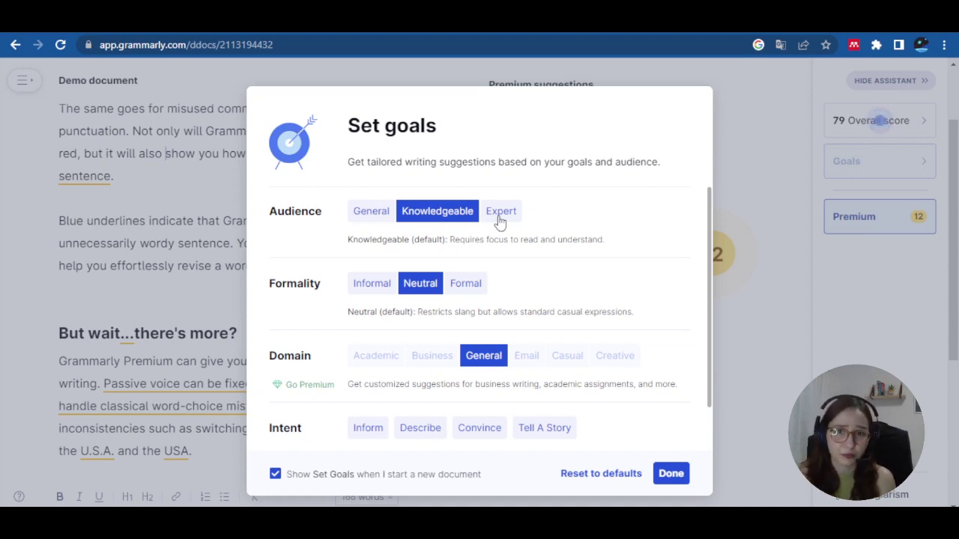
{"action": "scroll", "coordinate": [546, 283], "scroll_direction": "down", "scroll_amount": 1}
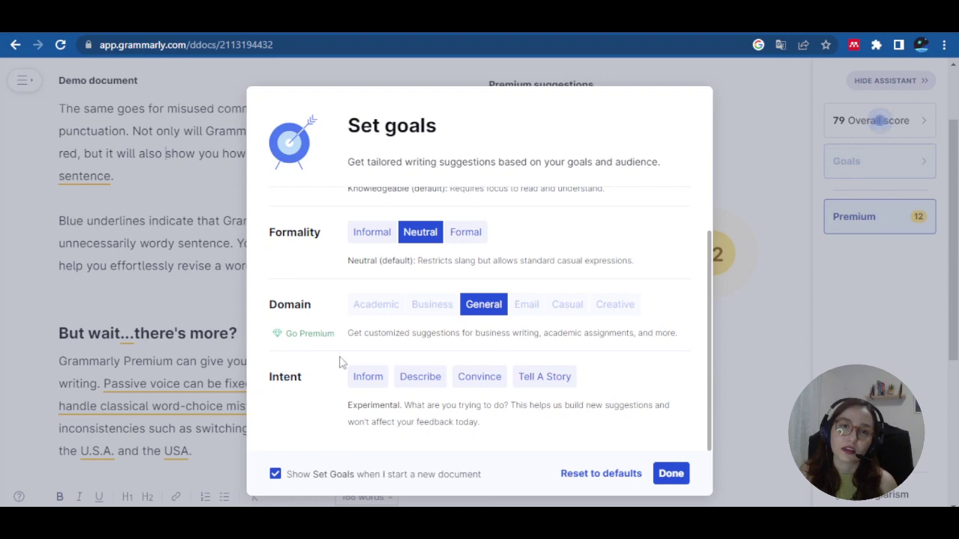
{"action": "left_click", "coordinate": [377, 382]}
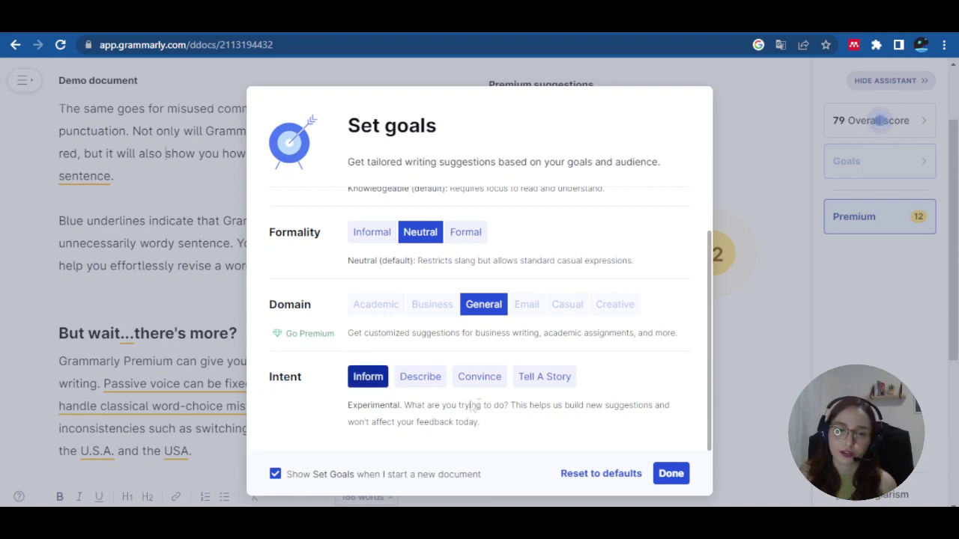
{"action": "left_click", "coordinate": [678, 476]}
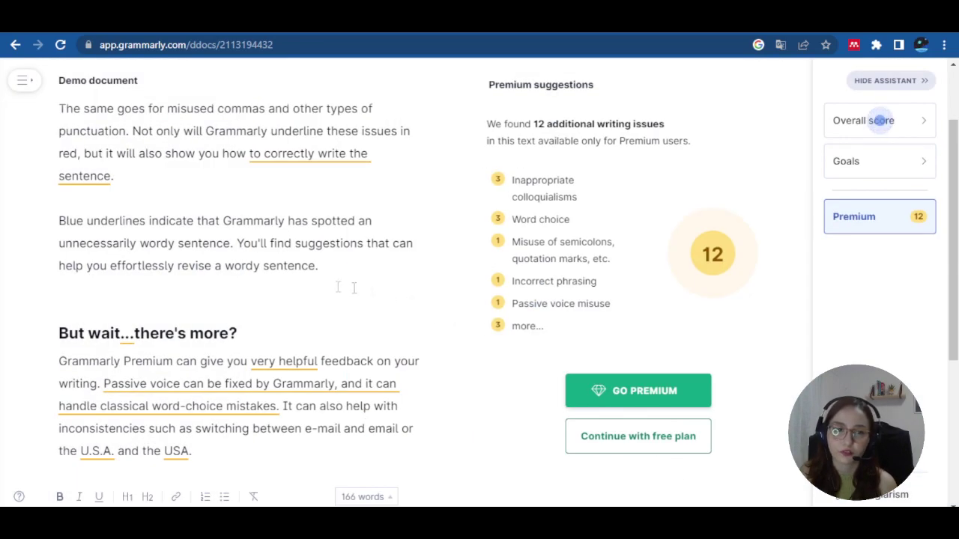
Look through the whole demo document and examine the suggestion categories grouped with the Premium suggestions, including Engagement.
{"action": "scroll", "coordinate": [307, 281], "scroll_direction": "down", "scroll_amount": 4}
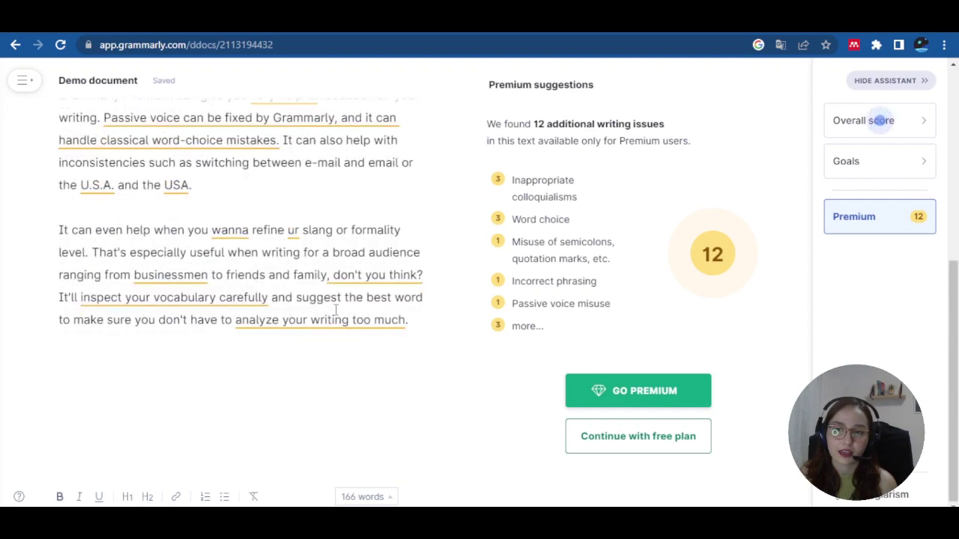
{"action": "scroll", "coordinate": [334, 300], "scroll_direction": "up", "scroll_amount": 5}
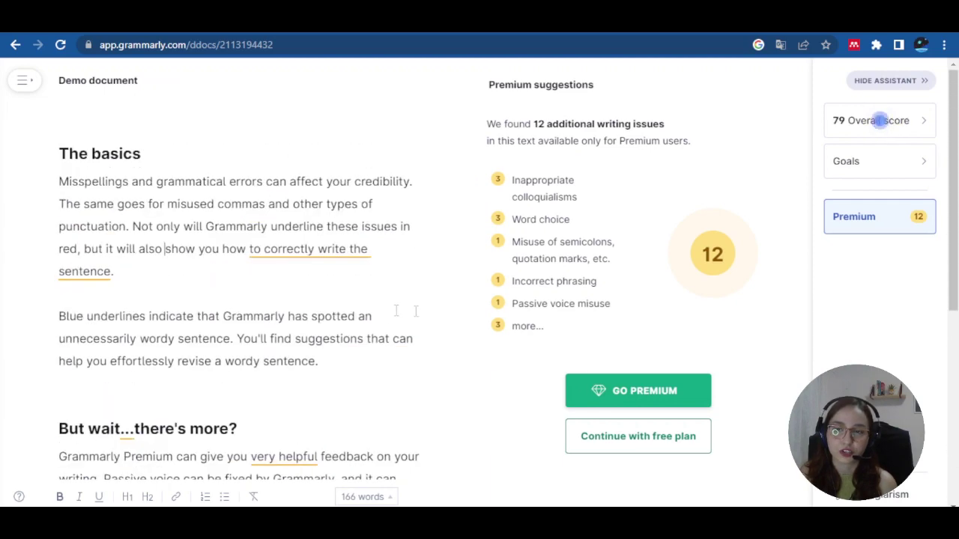
{"action": "left_click", "coordinate": [850, 225]}
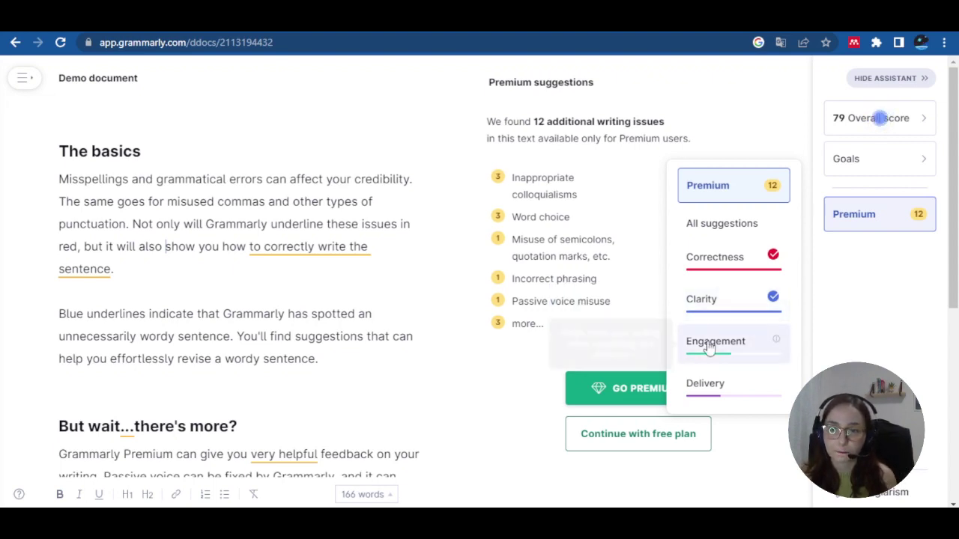
{"action": "mouse_move", "coordinate": [709, 346]}
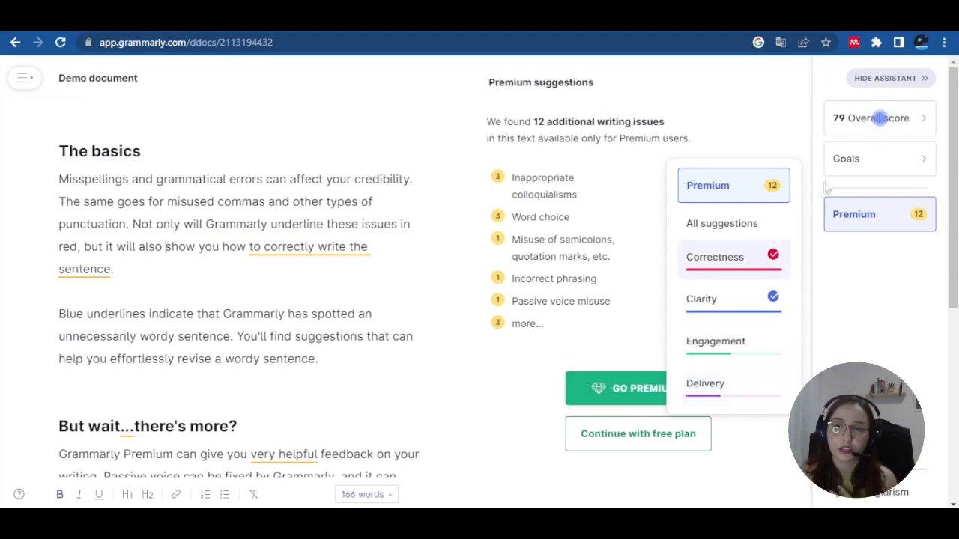
Review the document's writing goals again, close them, and examine the Engagement and Delivery suggestion categories.
{"action": "left_click", "coordinate": [852, 160]}
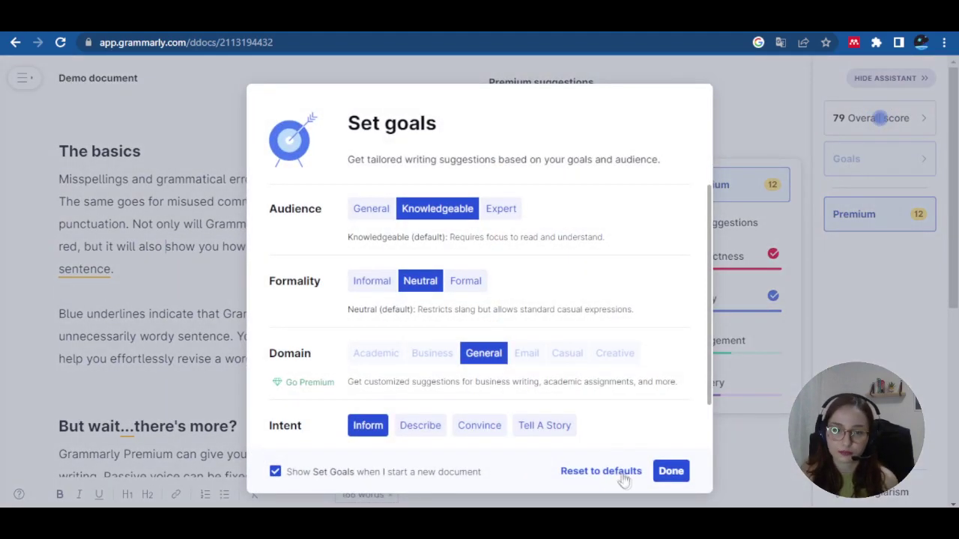
{"action": "left_click", "coordinate": [679, 470]}
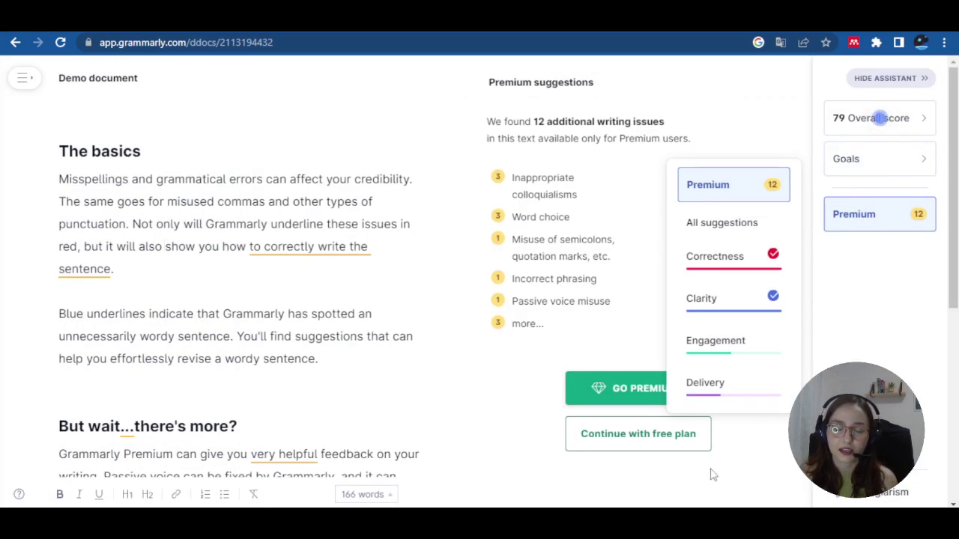
{"action": "left_click", "coordinate": [298, 329]}
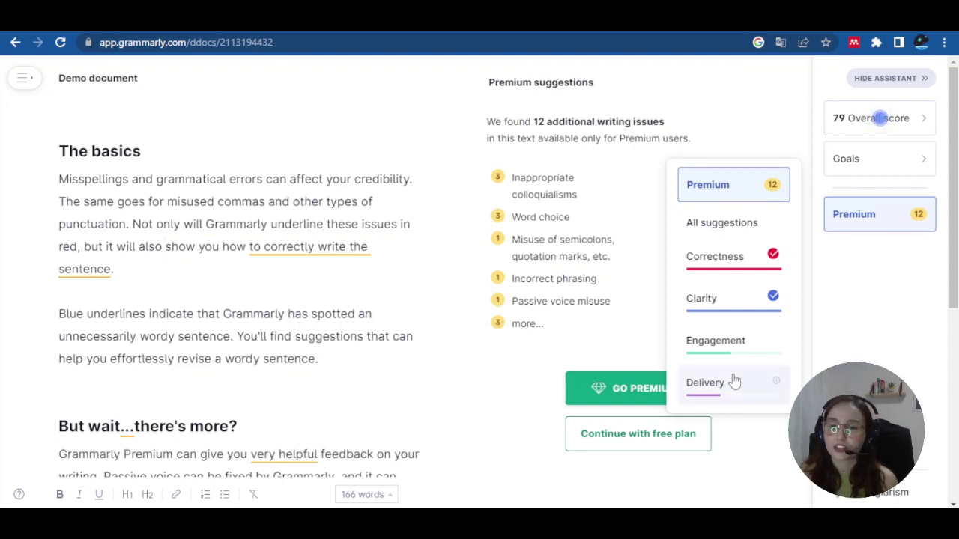
{"action": "mouse_move", "coordinate": [738, 358]}
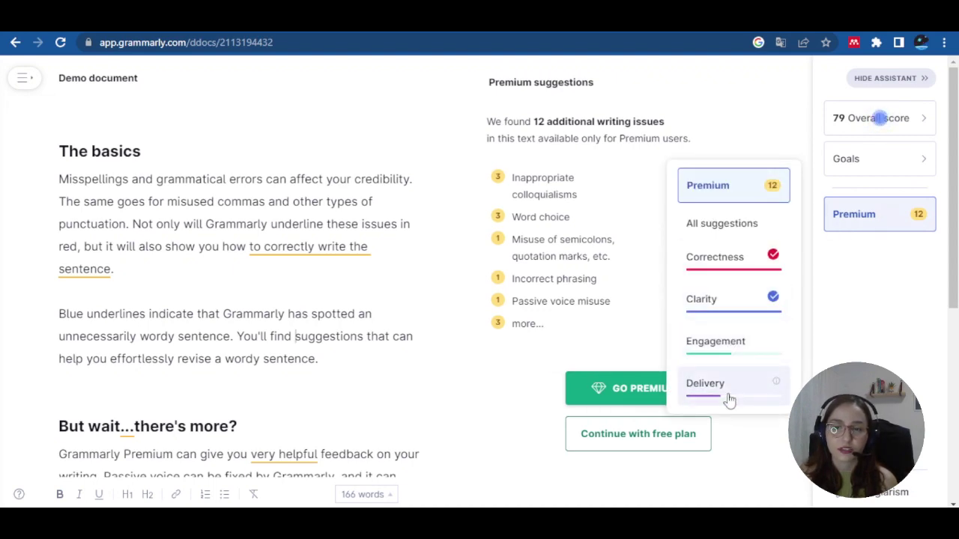
{"action": "mouse_move", "coordinate": [730, 401]}
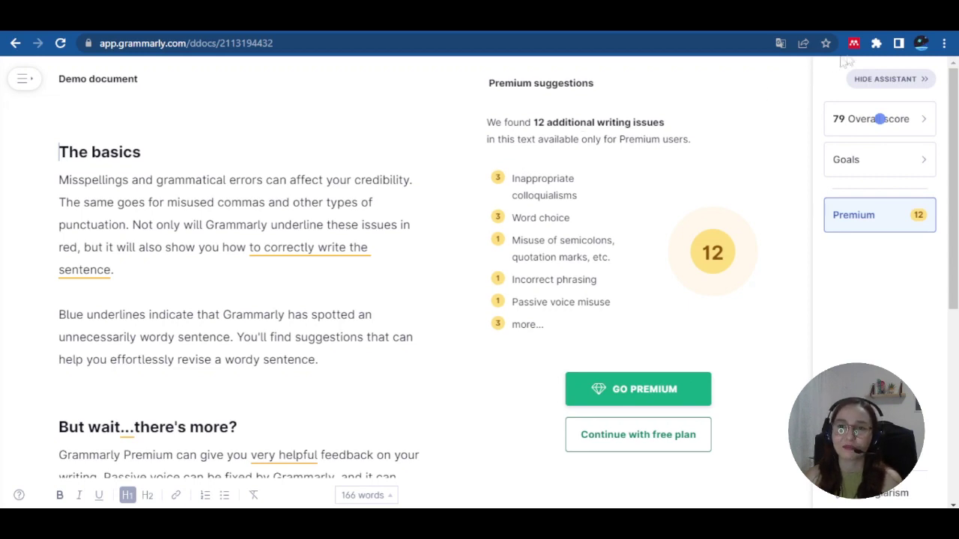
Pin the Grammarly extension to the browser's toolbar.
{"action": "left_click", "coordinate": [876, 45]}
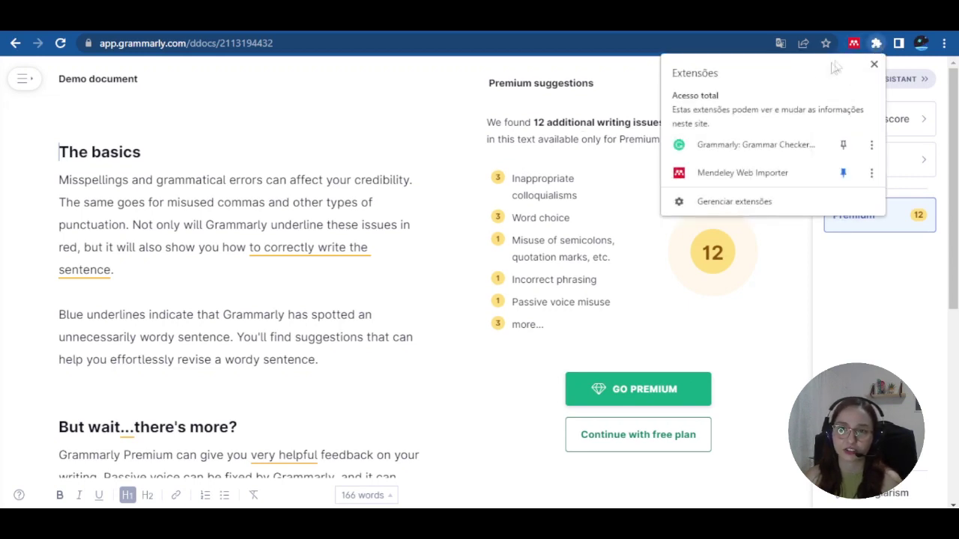
{"action": "left_click", "coordinate": [877, 45]}
{"action": "left_click", "coordinate": [876, 44]}
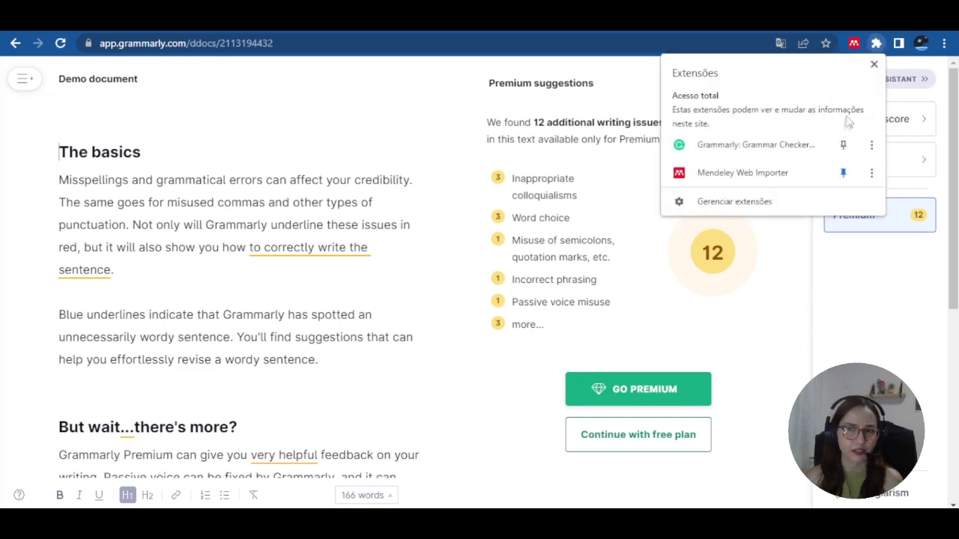
{"action": "left_click", "coordinate": [844, 147]}
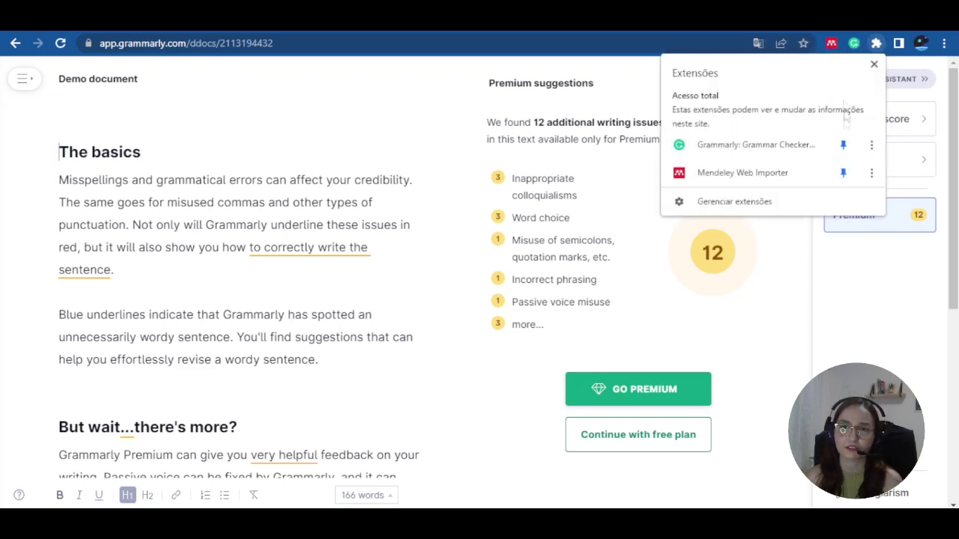
Open the My Grammarly page from the Grammarly extension, and start a new document from the same extension.
{"action": "left_click", "coordinate": [855, 44]}
{"action": "left_click", "coordinate": [854, 43]}
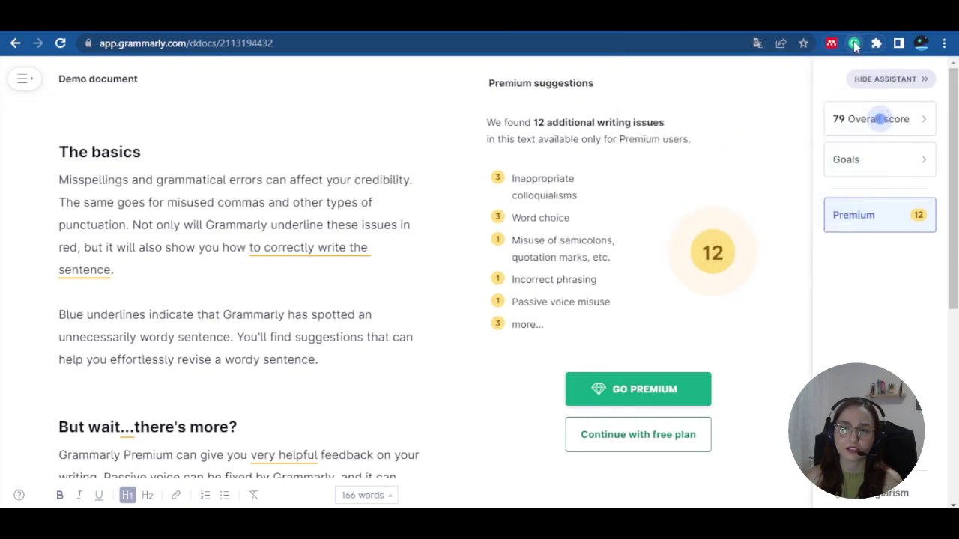
{"action": "left_click", "coordinate": [855, 43]}
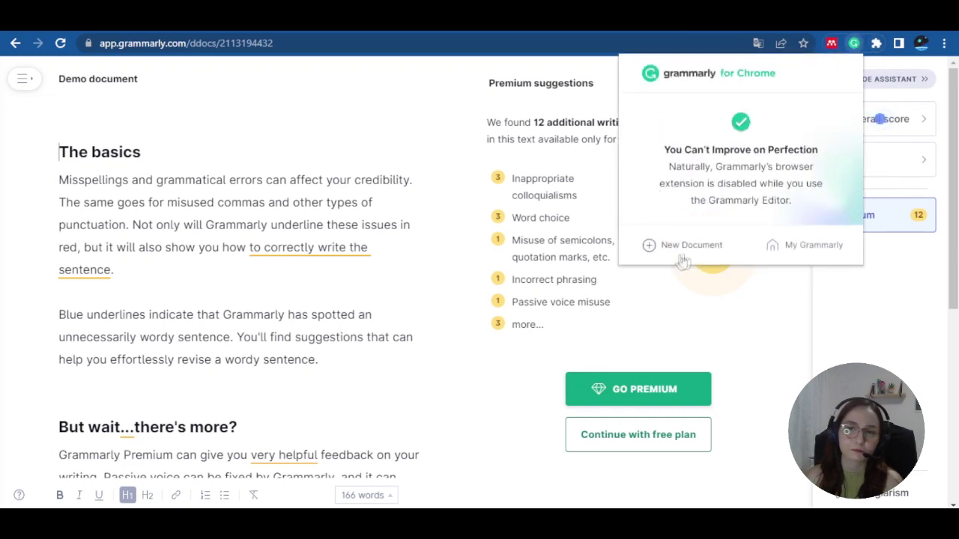
{"action": "left_click", "coordinate": [783, 250]}
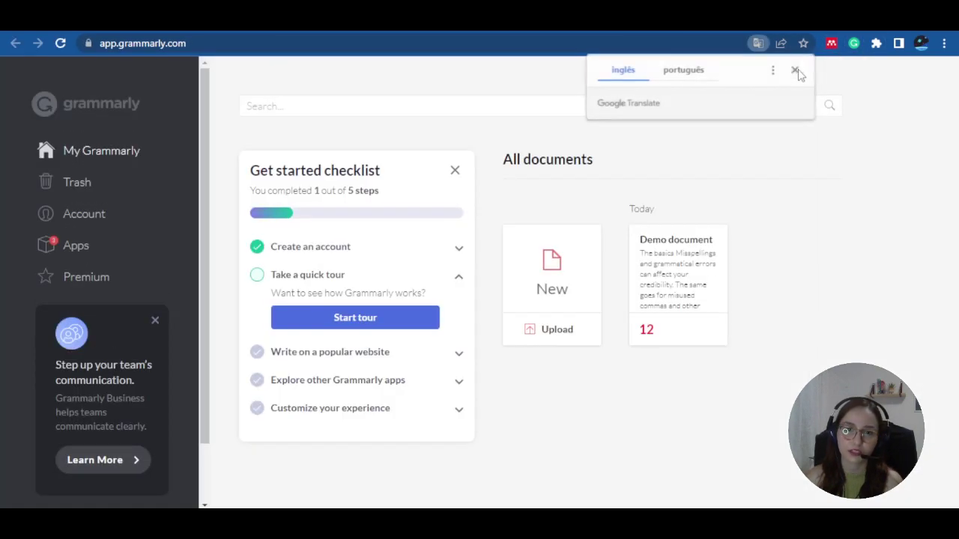
{"action": "left_click", "coordinate": [796, 69]}
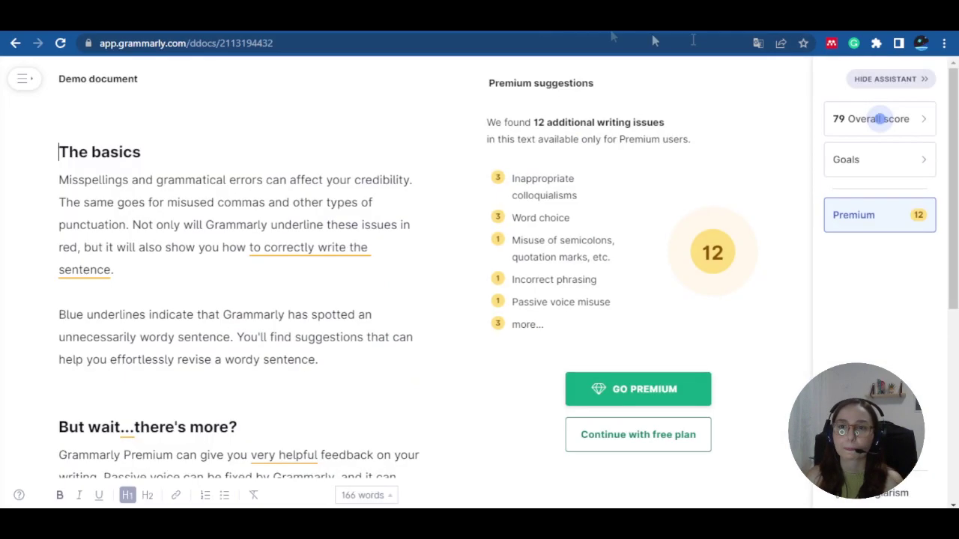
{"action": "left_click", "coordinate": [853, 42]}
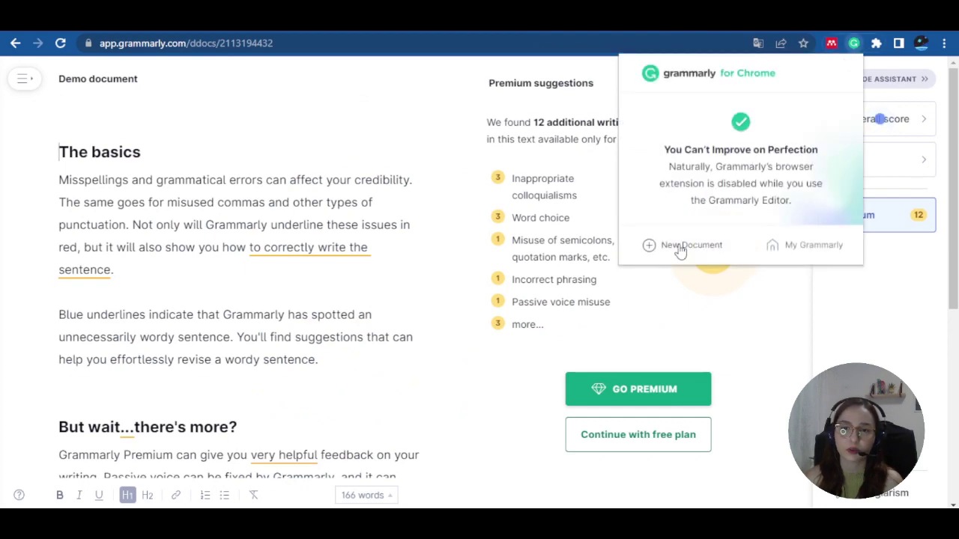
{"action": "left_click", "coordinate": [680, 247]}
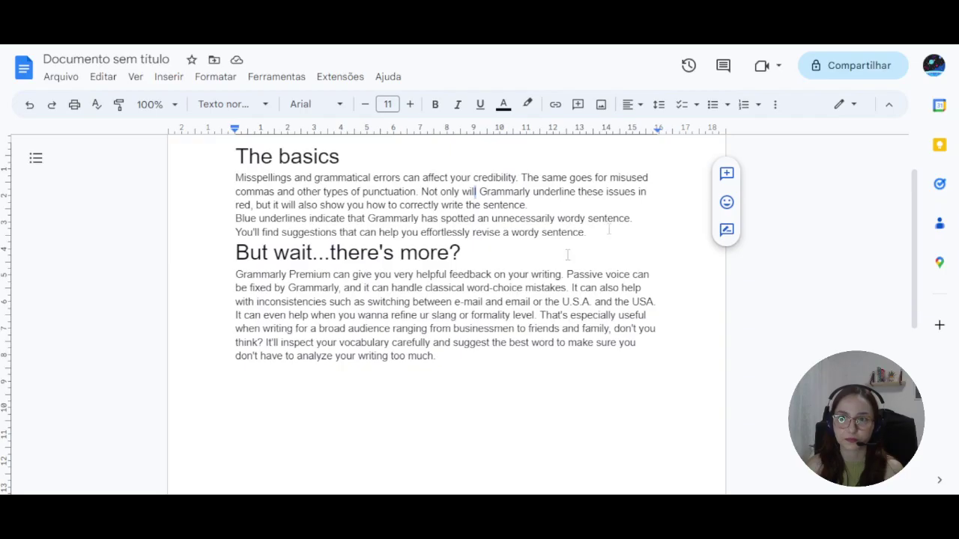
In Google Docs, enable the Grammarly extension's definitions and synonyms via double clicks for all sites.
{"action": "left_click", "coordinate": [851, 32]}
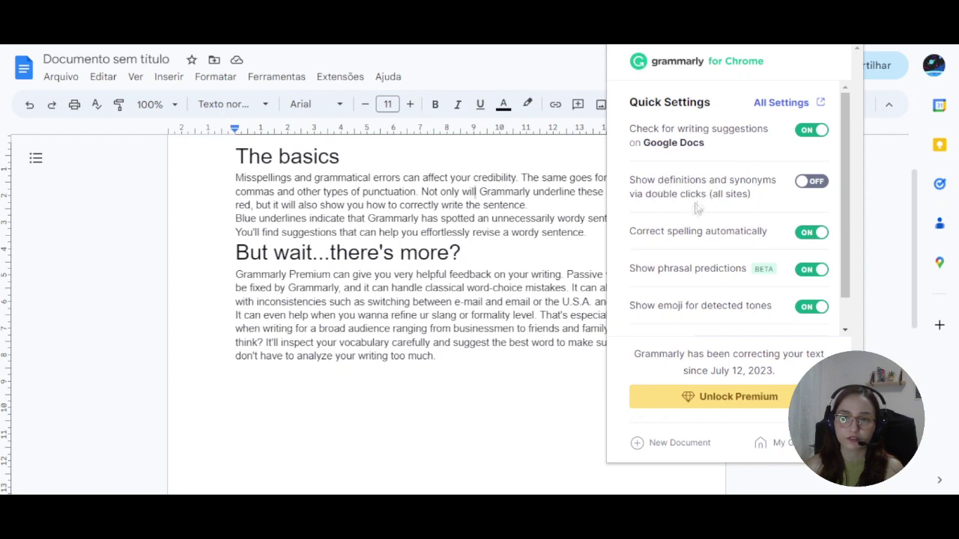
{"action": "left_click", "coordinate": [799, 185]}
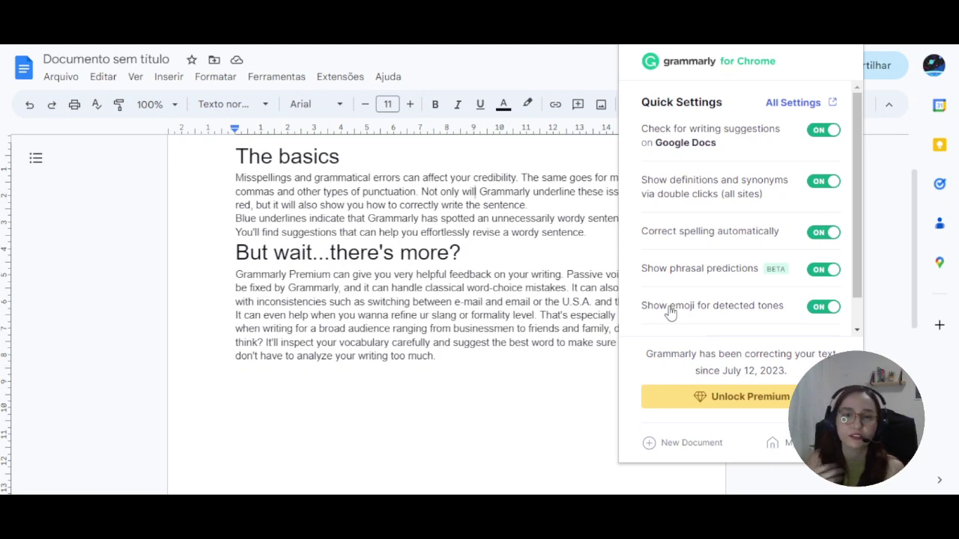
{"action": "left_click", "coordinate": [457, 316]}
Insert a blank line above the heading "But wait...there's more?" in the Google Docs document.
{"action": "scroll", "coordinate": [457, 315], "scroll_direction": "up", "scroll_amount": 2}
{"action": "left_click_drag", "start_coordinate": [394, 261], "coordinate": [454, 402]}
{"action": "left_click", "coordinate": [454, 402]}
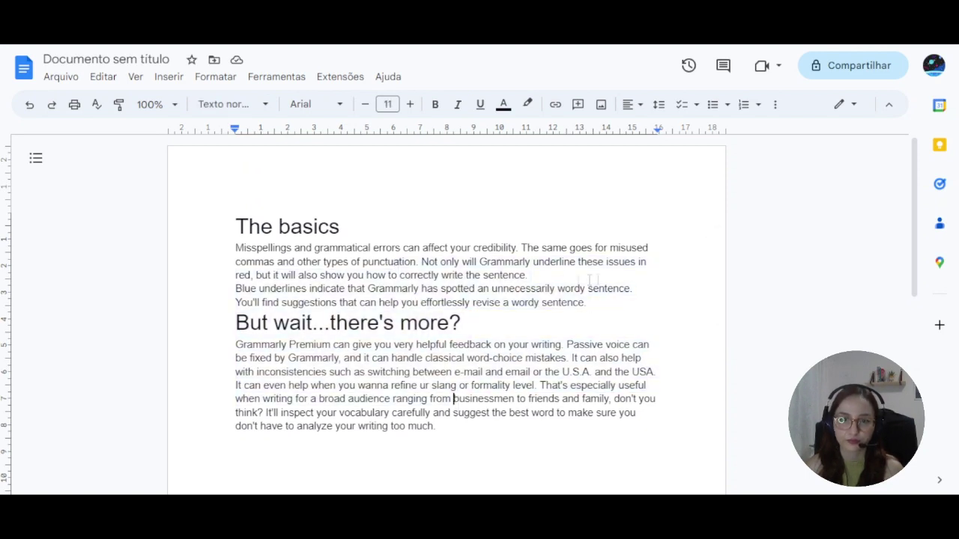
{"action": "left_click", "coordinate": [589, 303]}
{"action": "key", "text": "Return"}
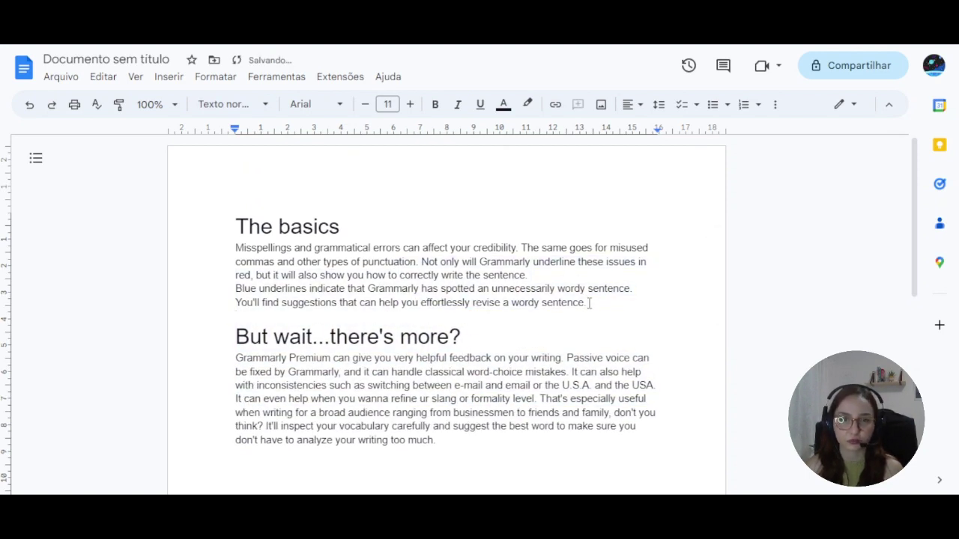
{"action": "left_click", "coordinate": [591, 288]}
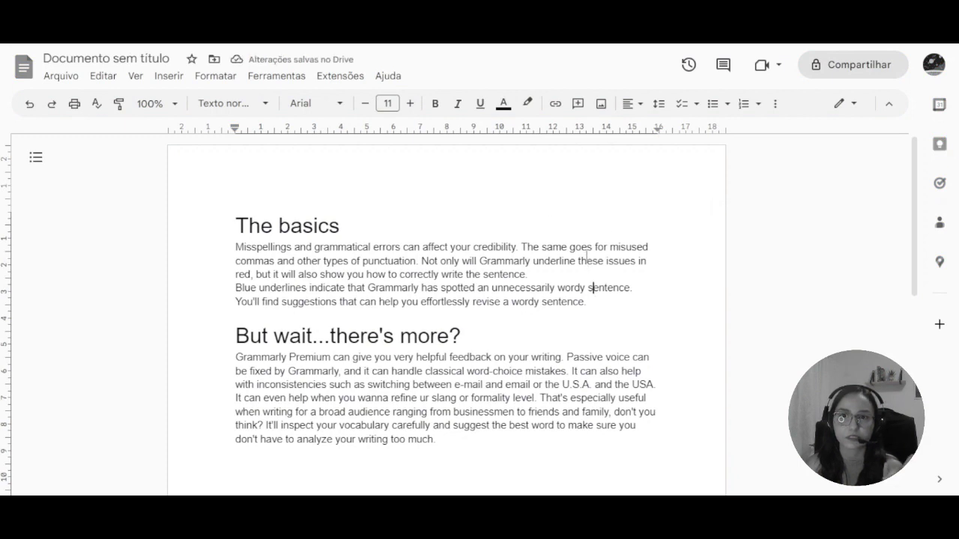
{"action": "left_click", "coordinate": [500, 247]}
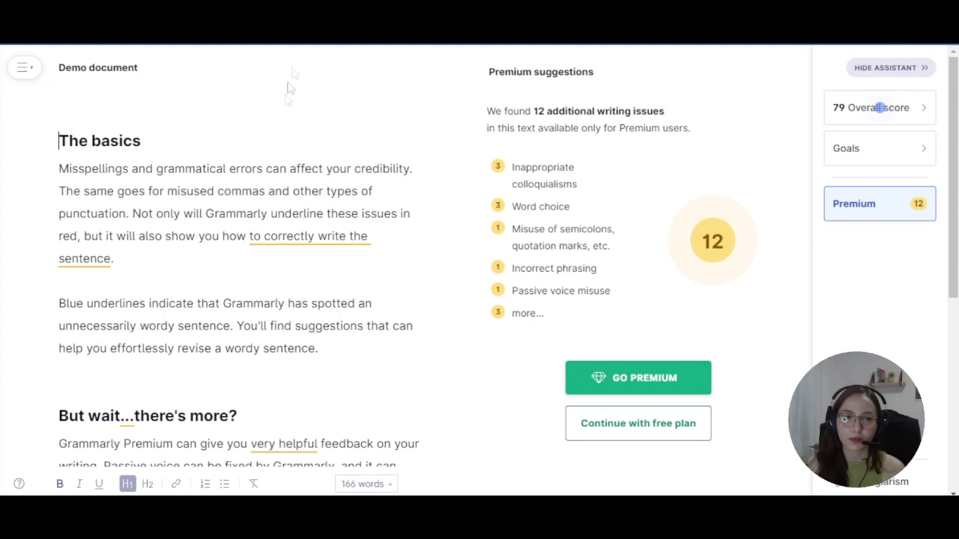
Back in Grammarly's demo document, inspect the Premium suggestion on "to correctly write the sentence" and open the suggestion categories.
{"action": "left_click", "coordinate": [296, 237]}
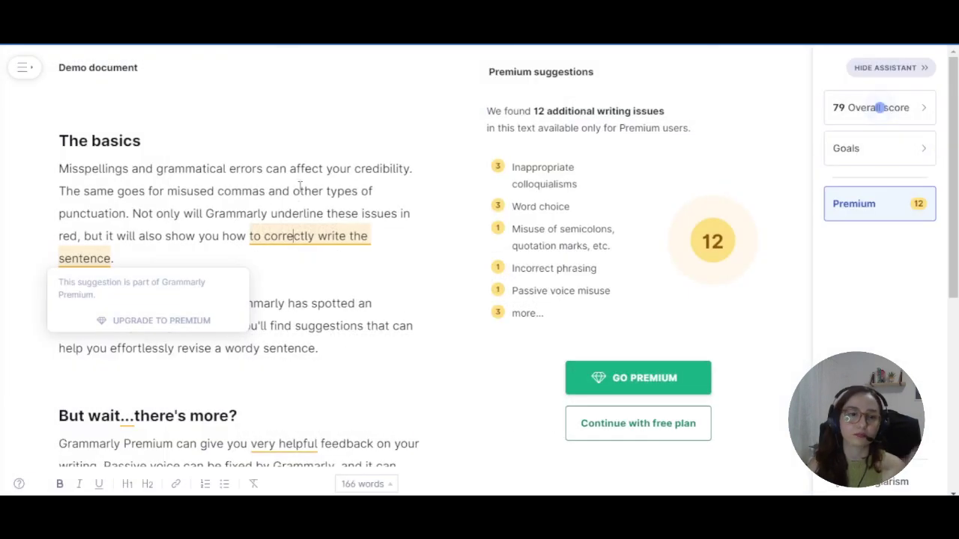
{"action": "left_click", "coordinate": [330, 333]}
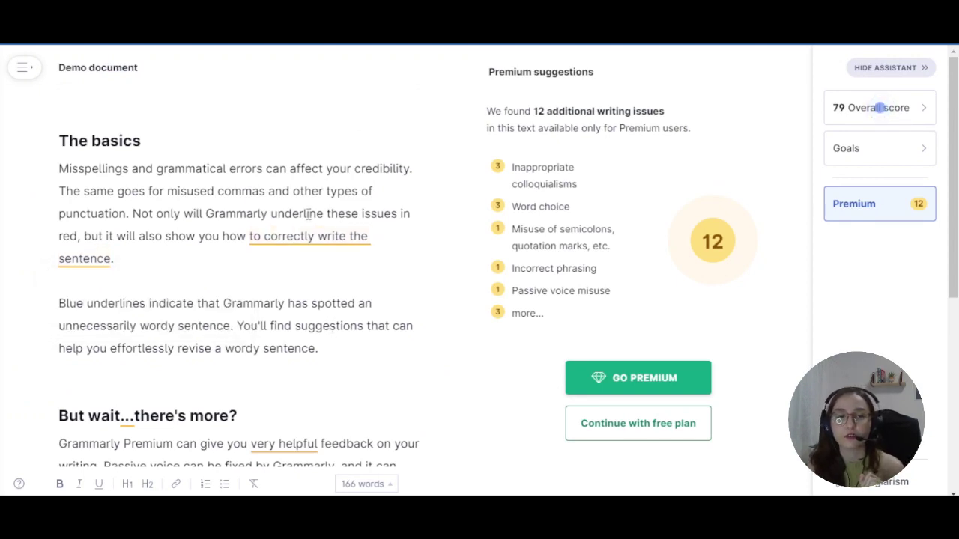
{"action": "left_click", "coordinate": [837, 208]}
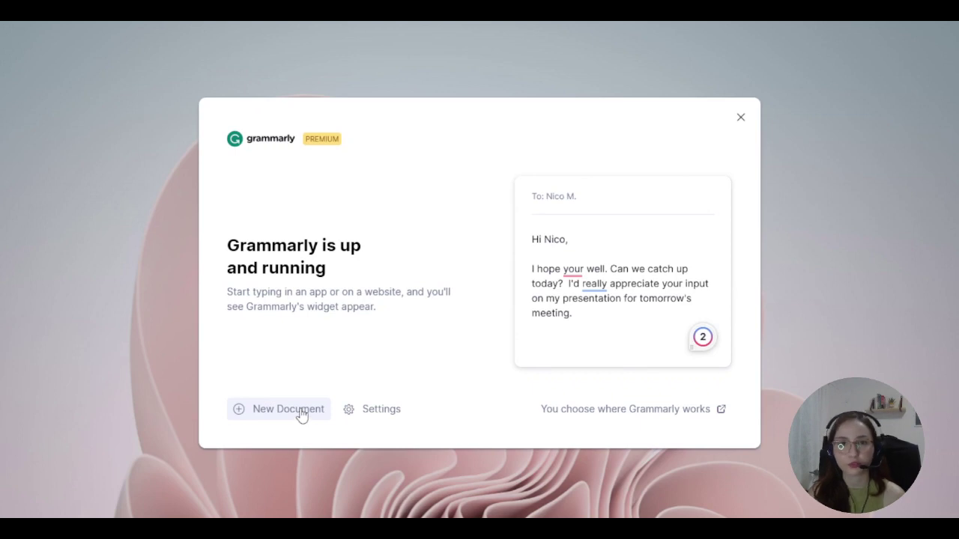
In the Grammarly desktop app's settings, examine the English dialect choices and the customization options, and open the block list.
{"action": "left_click", "coordinate": [363, 415]}
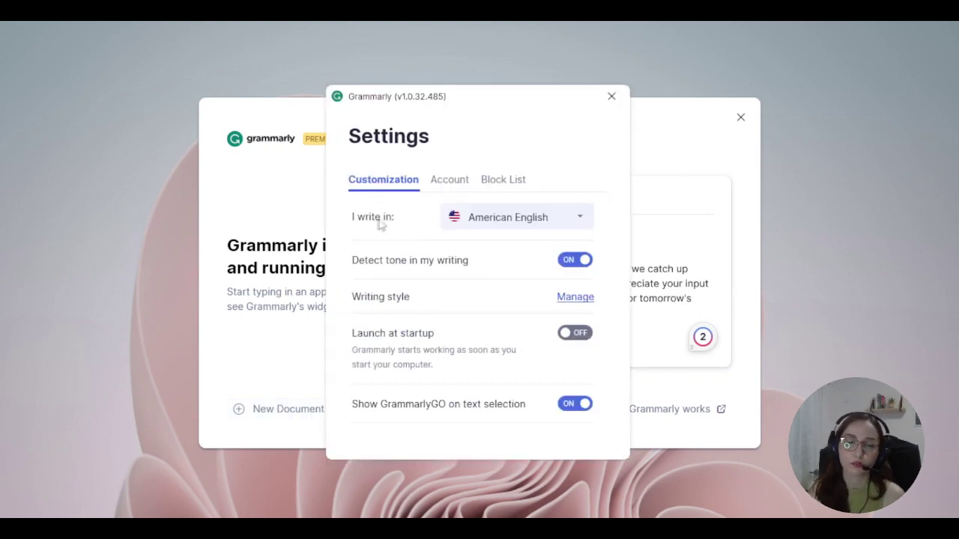
{"action": "left_click", "coordinate": [459, 225]}
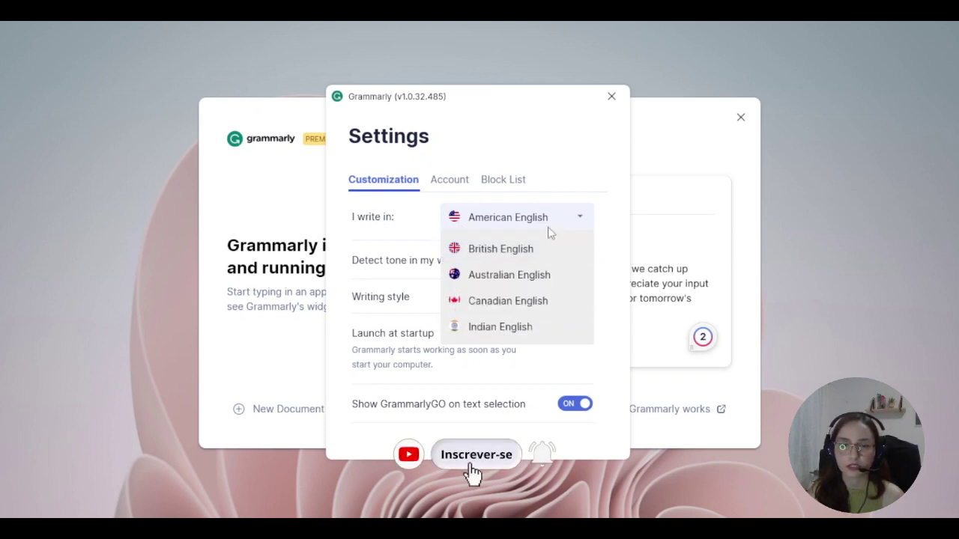
{"action": "left_click", "coordinate": [428, 238]}
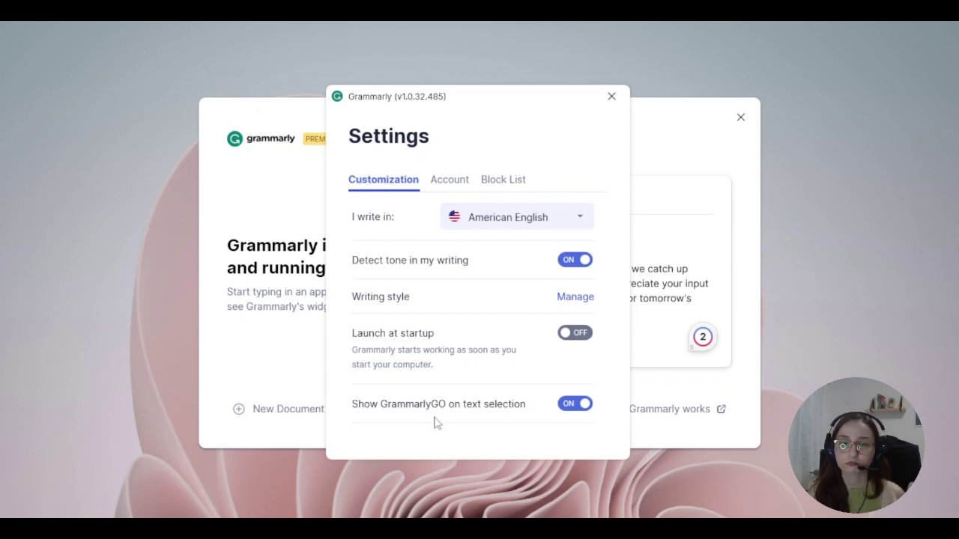
{"action": "left_click", "coordinate": [507, 184]}
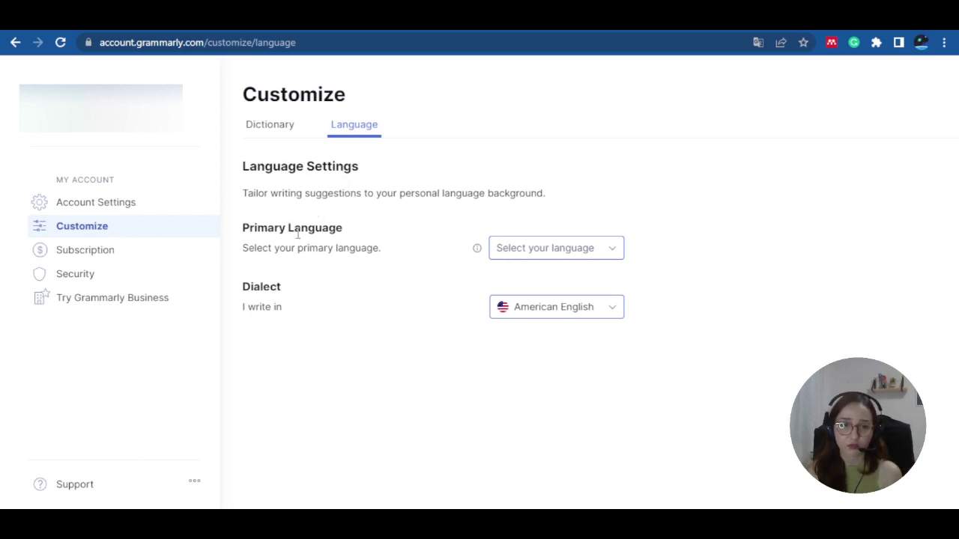
{"action": "left_click", "coordinate": [528, 251]}
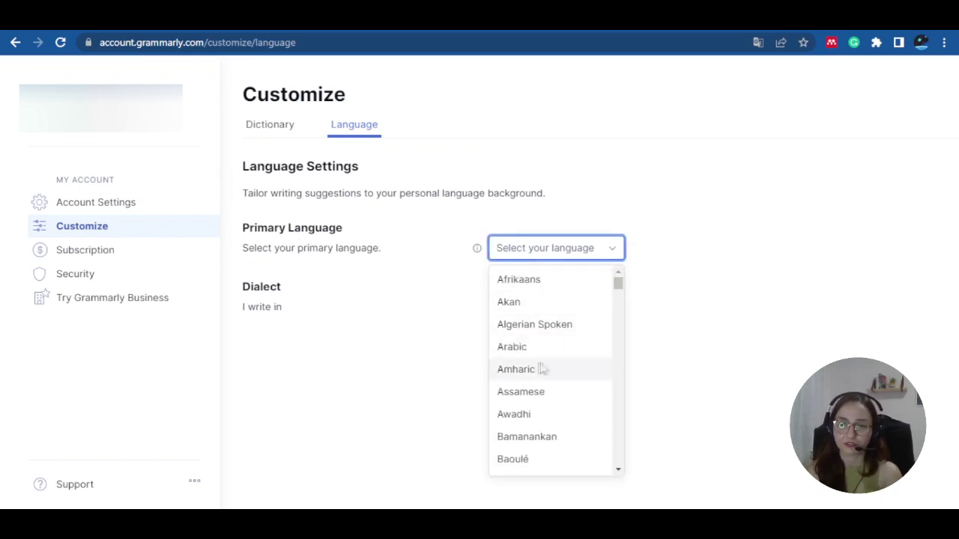
{"action": "left_click", "coordinate": [398, 330]}
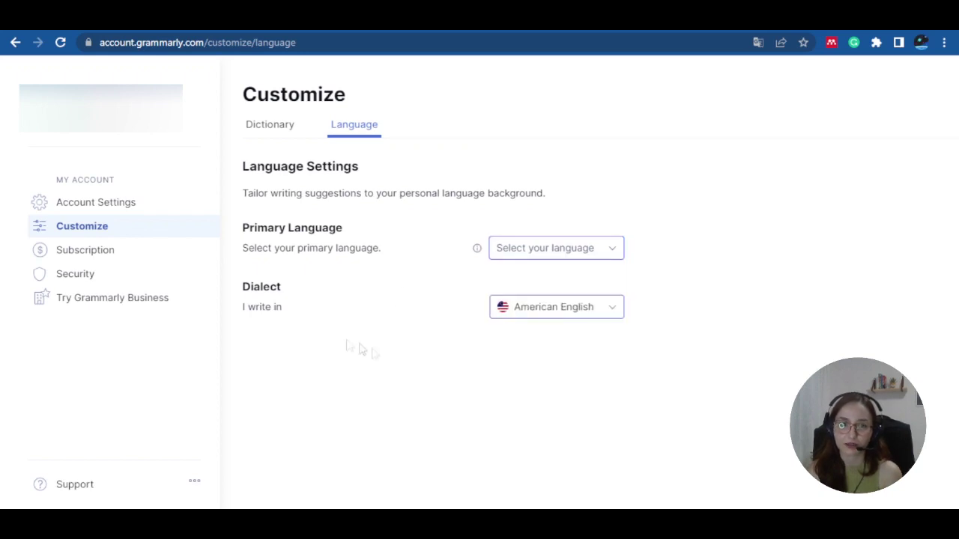
{"action": "left_click", "coordinate": [258, 307]}
{"action": "left_click", "coordinate": [551, 312]}
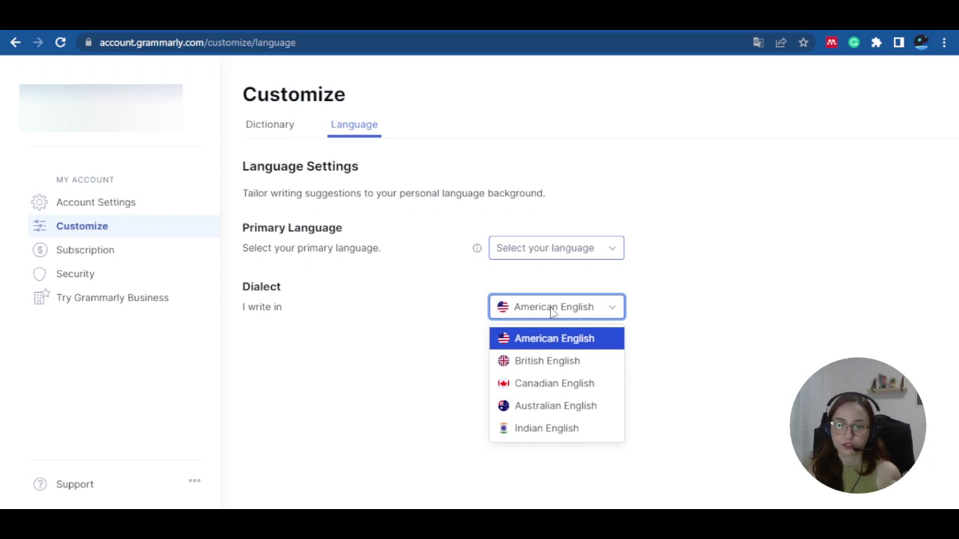
{"action": "left_click", "coordinate": [420, 383]}
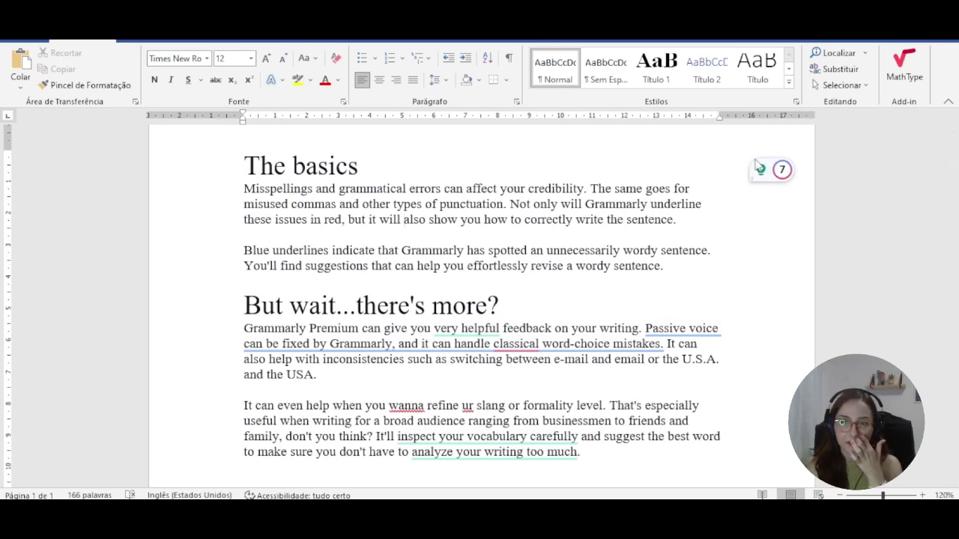
In the Microsoft Word document, open Grammarly's suggestions and replace "very helpful" with "constructive" in the "But wait...there's more?" section.
{"action": "mouse_move", "coordinate": [777, 174]}
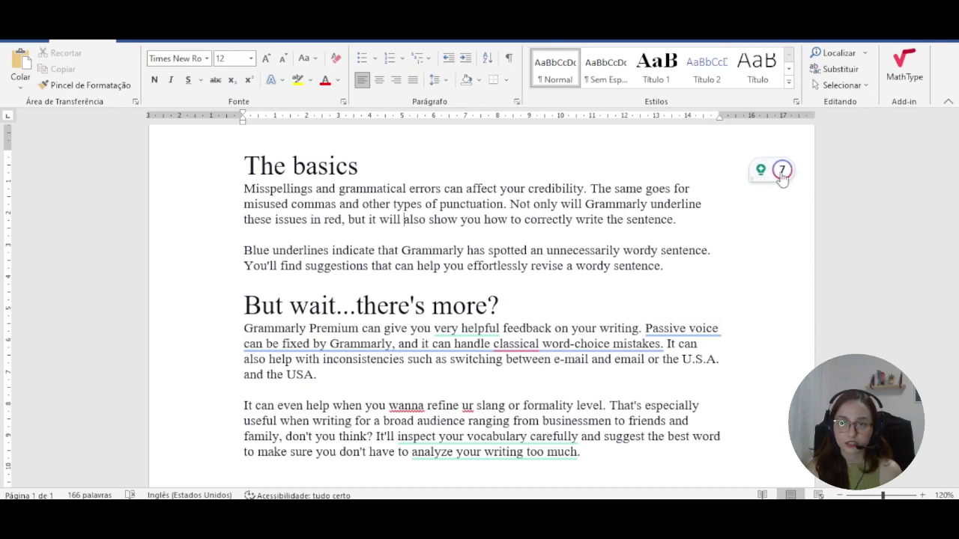
{"action": "left_click", "coordinate": [781, 171]}
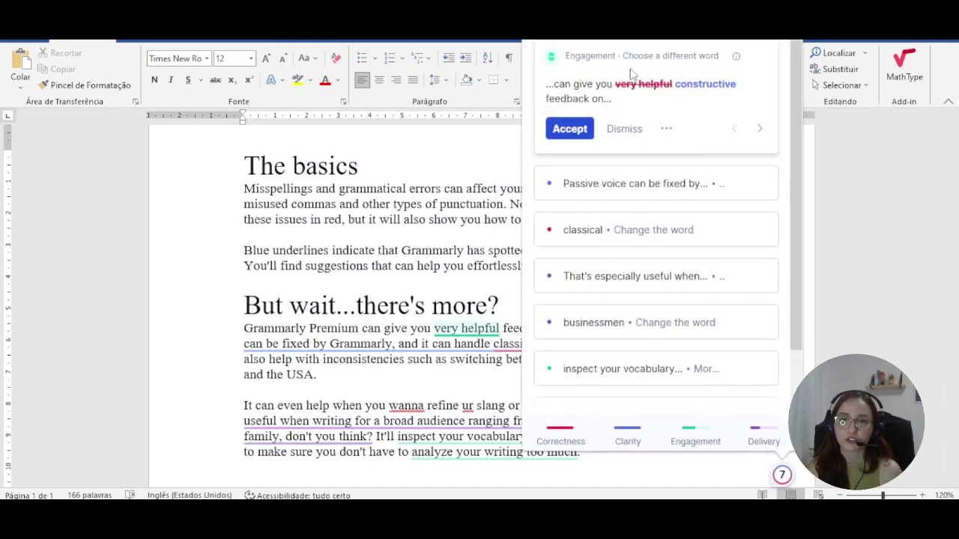
{"action": "left_click", "coordinate": [782, 476]}
{"action": "left_click", "coordinate": [459, 330]}
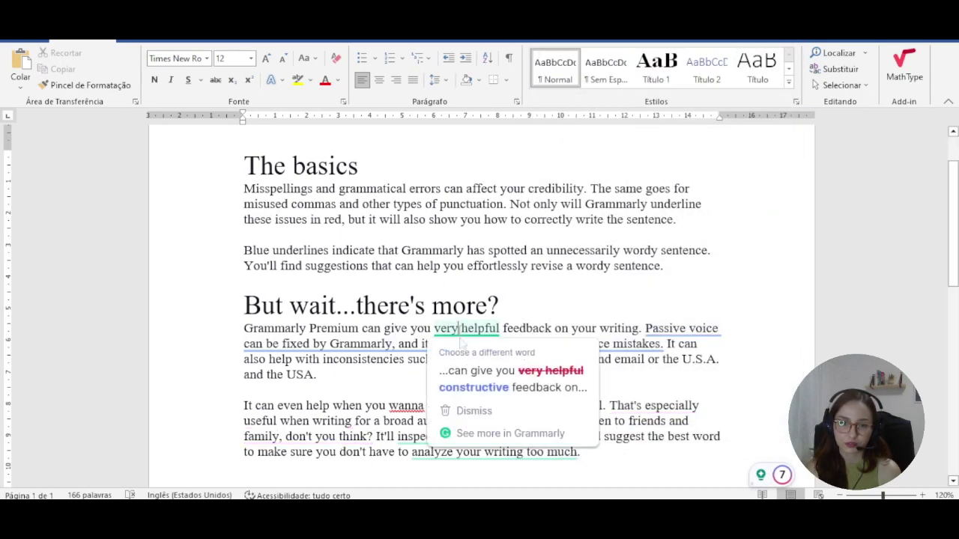
{"action": "left_click", "coordinate": [473, 387]}
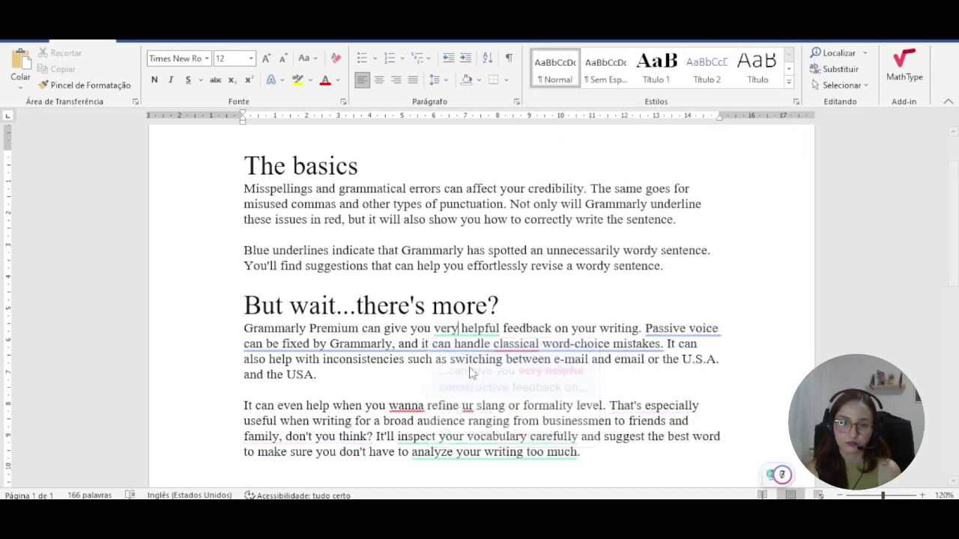
Accept Grammarly's rewrite of the passive-voice sentence as "Grammarly can fix passive voice" and change "classical" to "classic".
{"action": "left_click", "coordinate": [782, 476]}
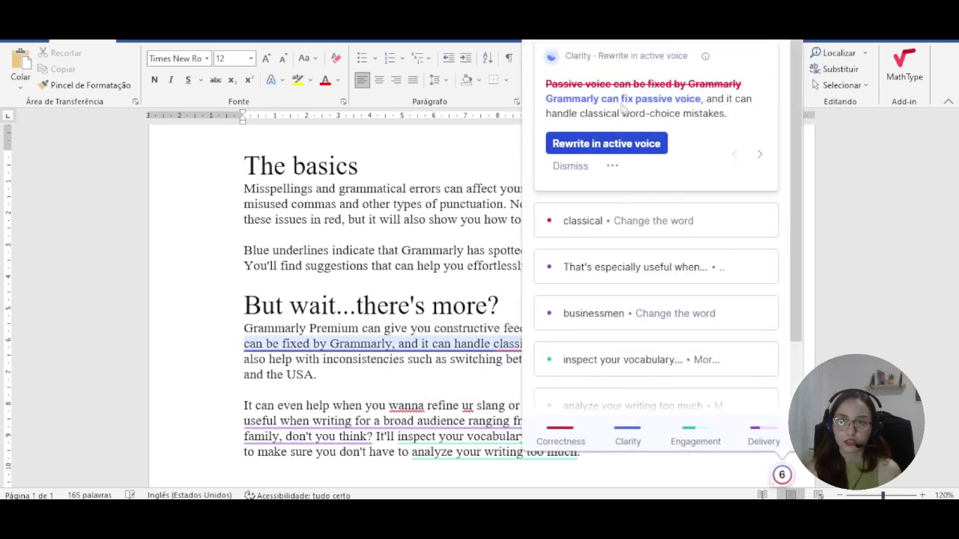
{"action": "left_click", "coordinate": [623, 145]}
{"action": "left_click", "coordinate": [574, 152]}
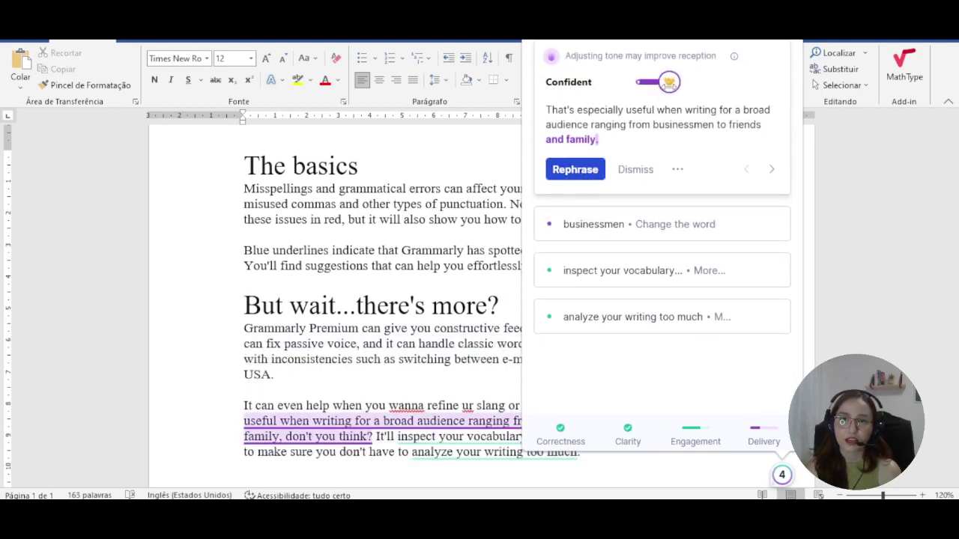
Compare the Uncertain and Confident tones for the "That's especially useful" sentence and rephrase it in the Confident tone.
{"action": "left_click_drag", "start_coordinate": [669, 82], "coordinate": [637, 86]}
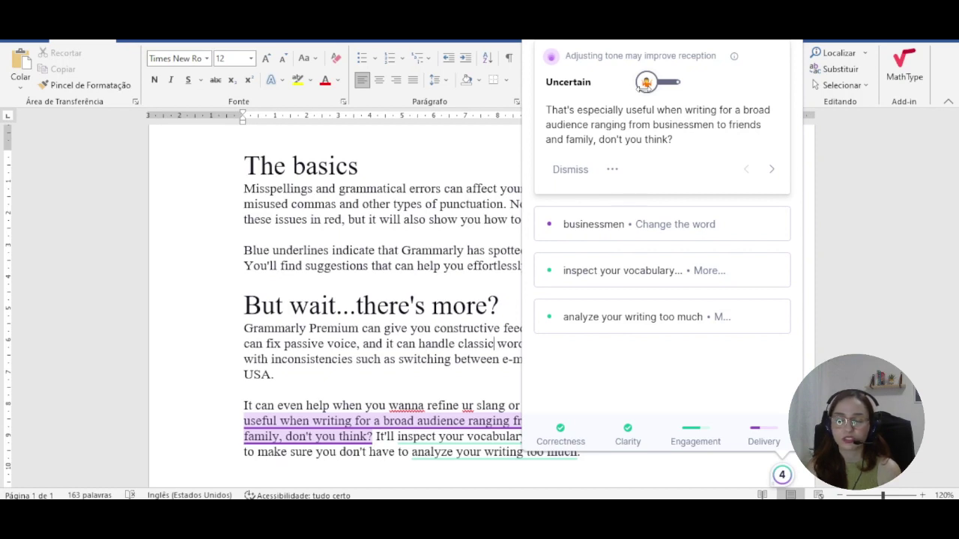
{"action": "left_click_drag", "start_coordinate": [640, 85], "coordinate": [669, 82]}
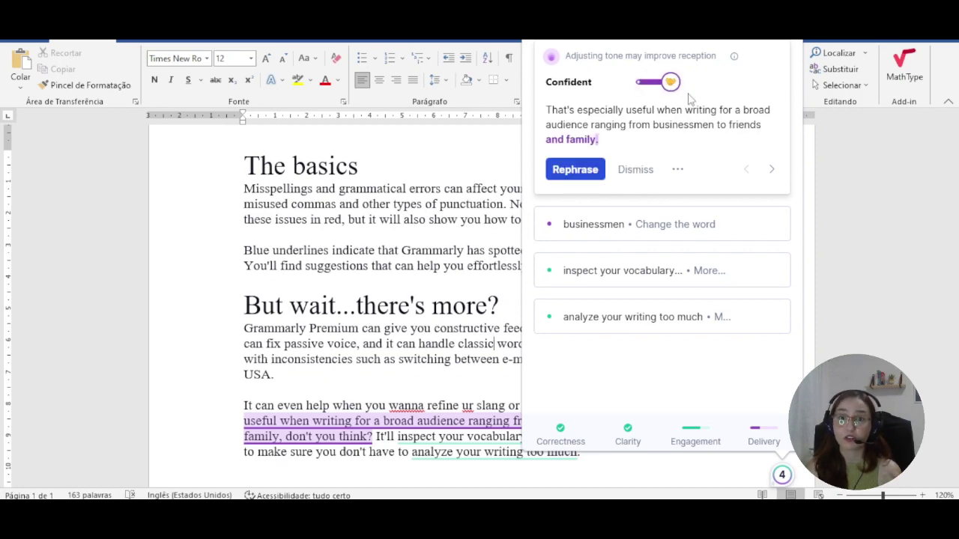
{"action": "left_click", "coordinate": [582, 171]}
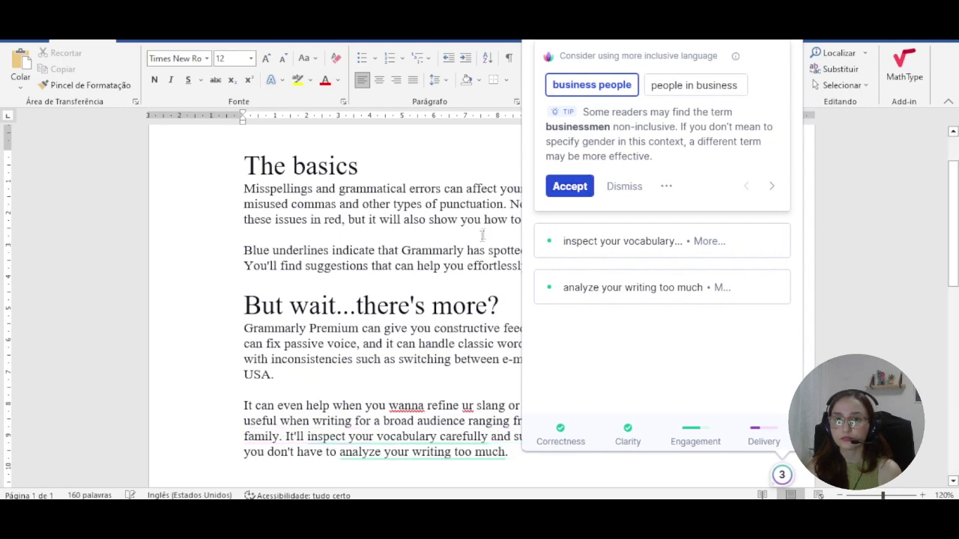
Review the remaining Grammarly suggestions under the Engagement, Correctness and Delivery categories.
{"action": "left_click", "coordinate": [698, 442]}
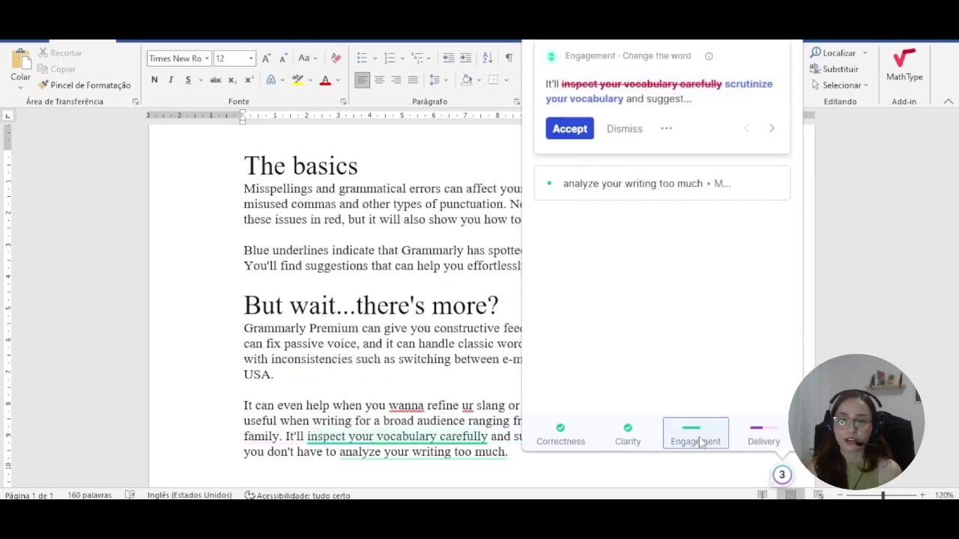
{"action": "left_click", "coordinate": [561, 441]}
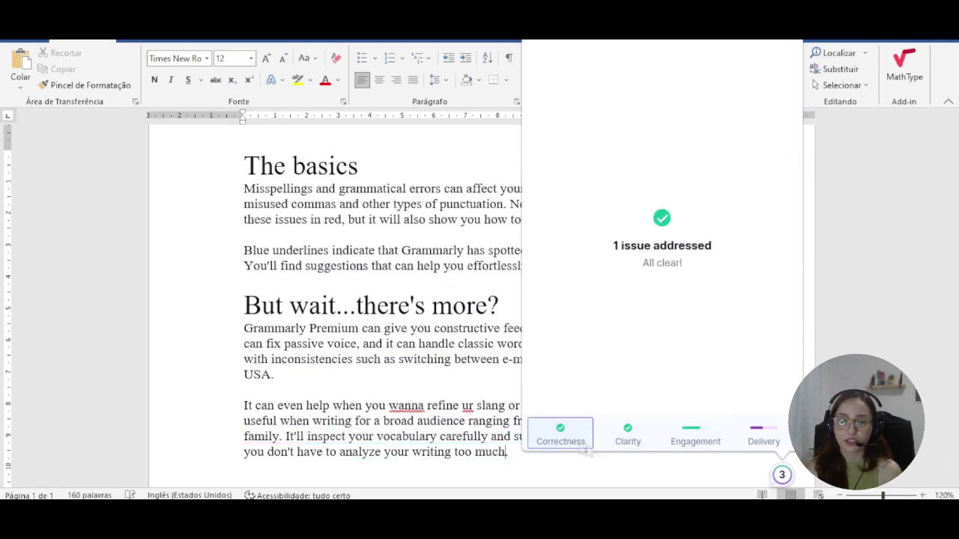
{"action": "left_click", "coordinate": [695, 442]}
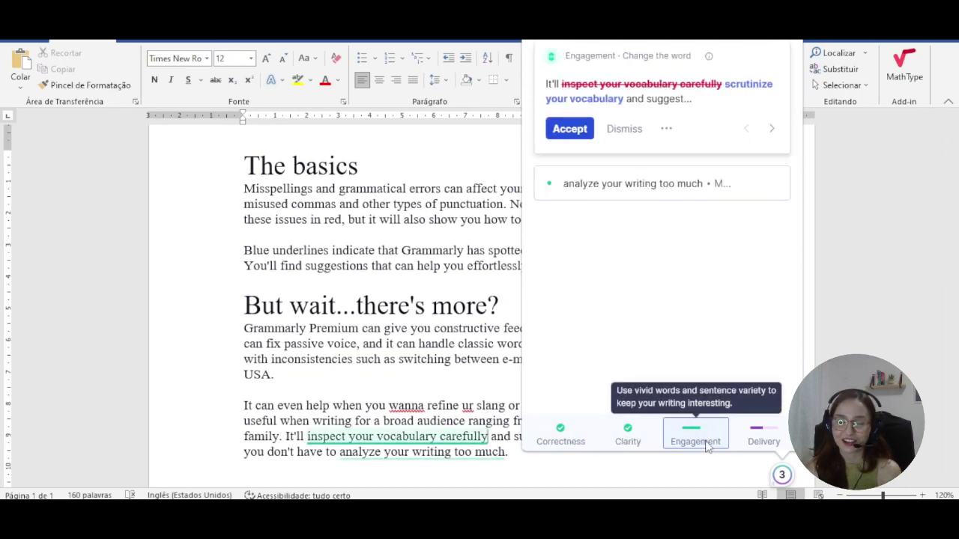
{"action": "left_click", "coordinate": [759, 446]}
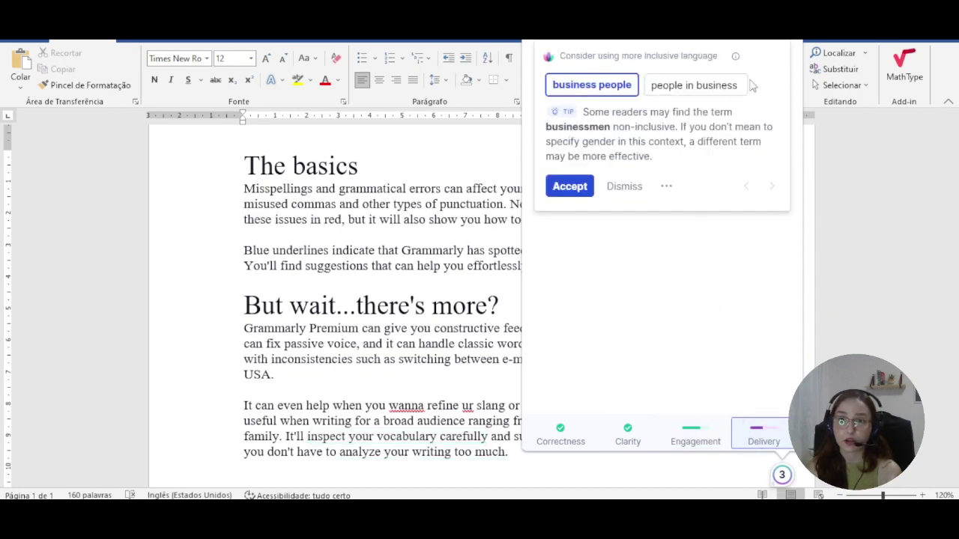
Examine Grammarly's options for Microsoft Word, such as turning off suggestions for 1 hour, and close them without choosing one.
{"action": "left_click", "coordinate": [758, 27]}
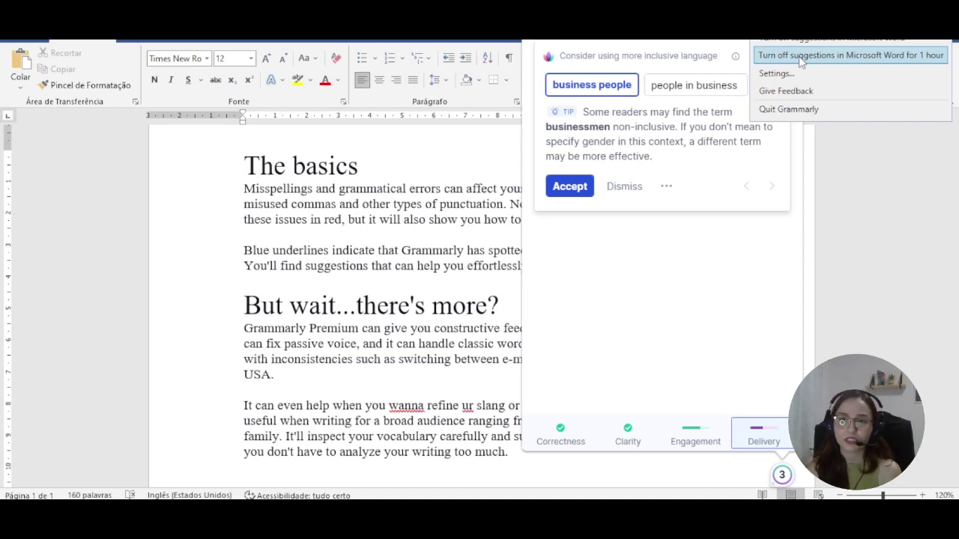
{"action": "left_click", "coordinate": [705, 256]}
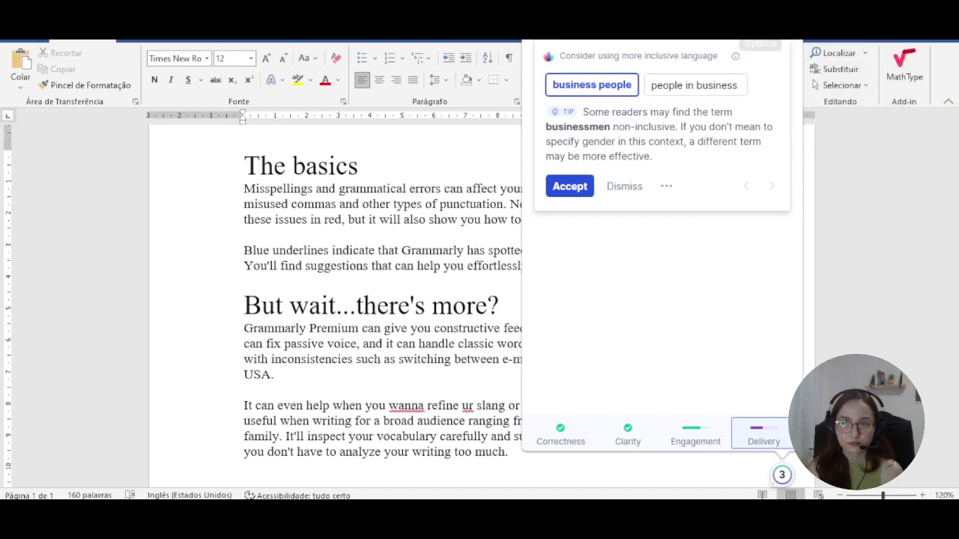
{"action": "left_click", "coordinate": [689, 393]}
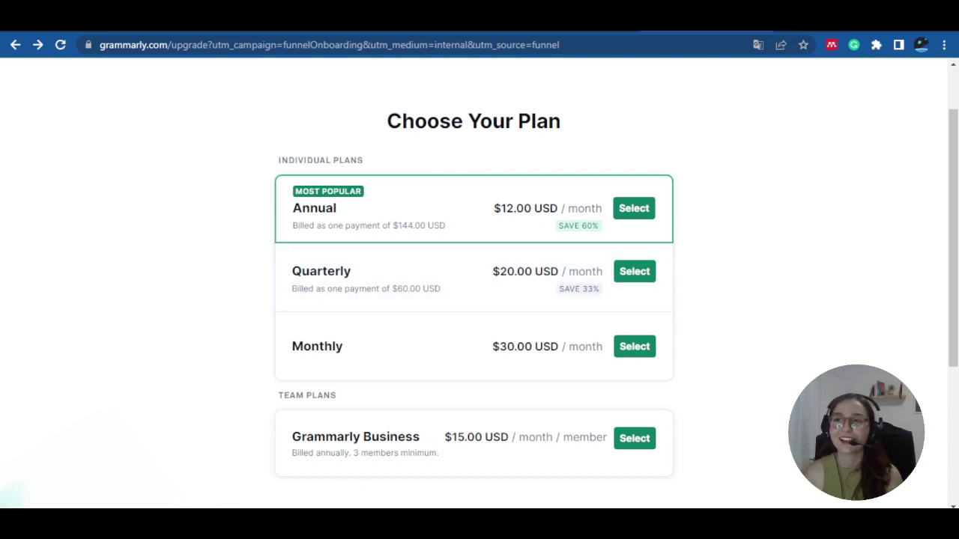
On Grammarly's upgrade page, review the Quarterly plan's price and cancellation terms on the payment page and return to the plan selection.
{"action": "left_click", "coordinate": [322, 285]}
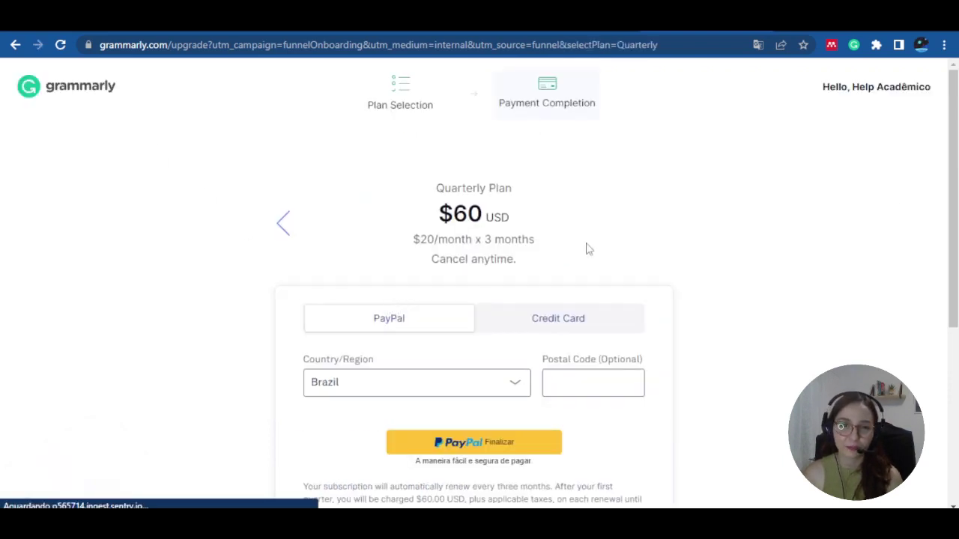
{"action": "left_click_drag", "start_coordinate": [485, 240], "coordinate": [550, 247]}
{"action": "left_click", "coordinate": [551, 247]}
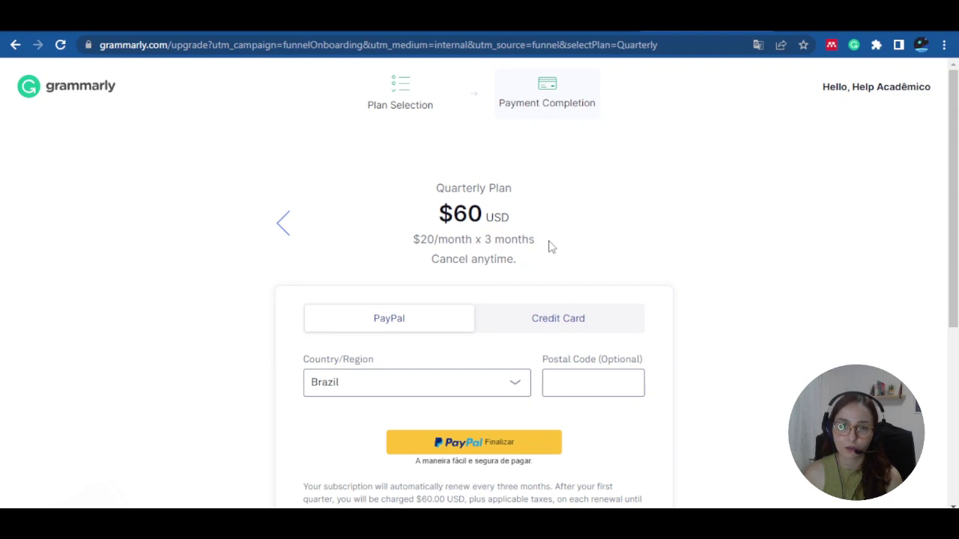
{"action": "left_click_drag", "start_coordinate": [440, 259], "coordinate": [516, 260]}
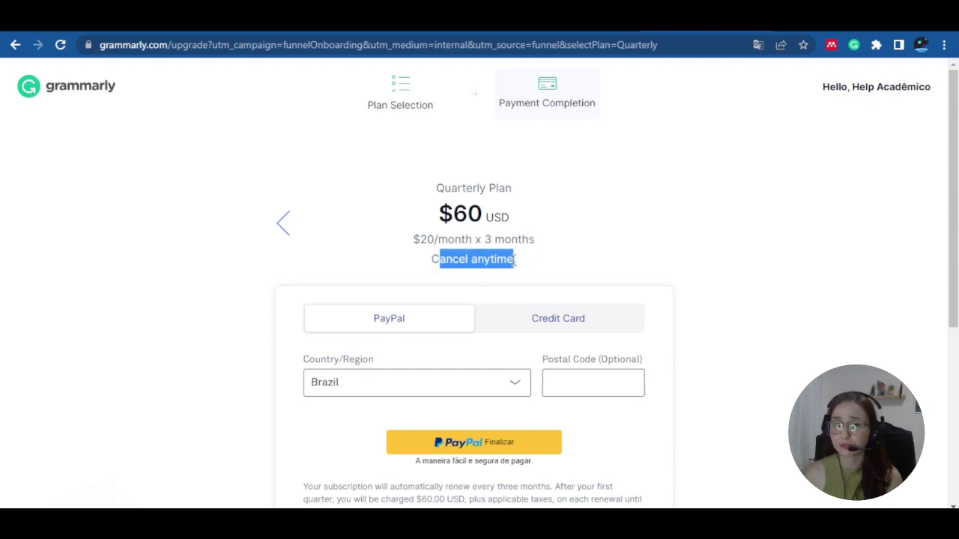
{"action": "left_click", "coordinate": [515, 259]}
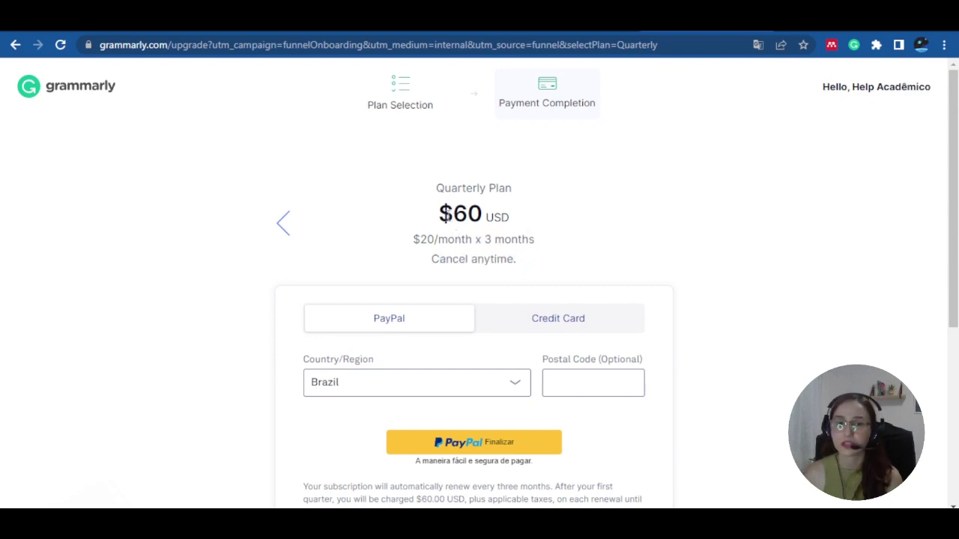
{"action": "left_click", "coordinate": [15, 45]}
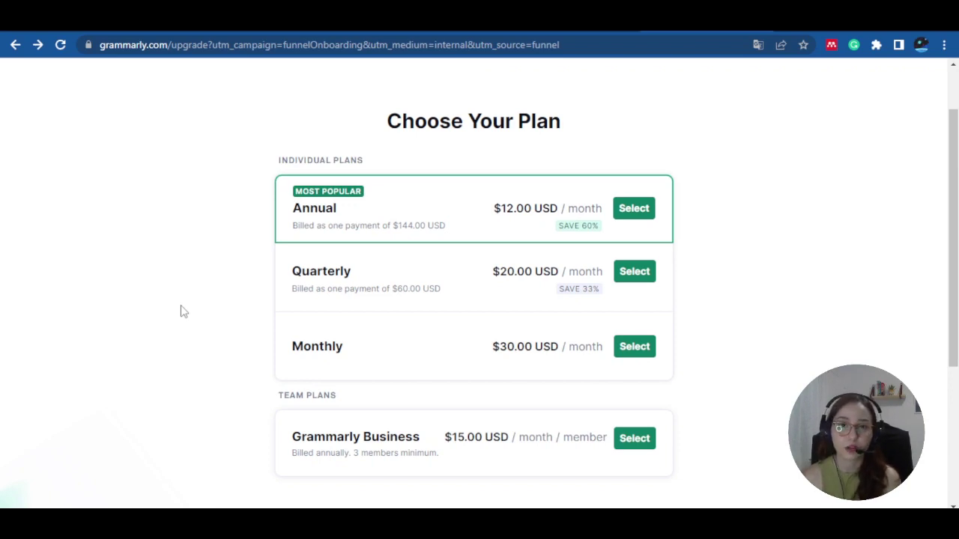
Compare the individual plans with the Grammarly Business team plan and examine the features included in the Business plan.
{"action": "scroll", "coordinate": [183, 311], "scroll_direction": "down", "scroll_amount": 1}
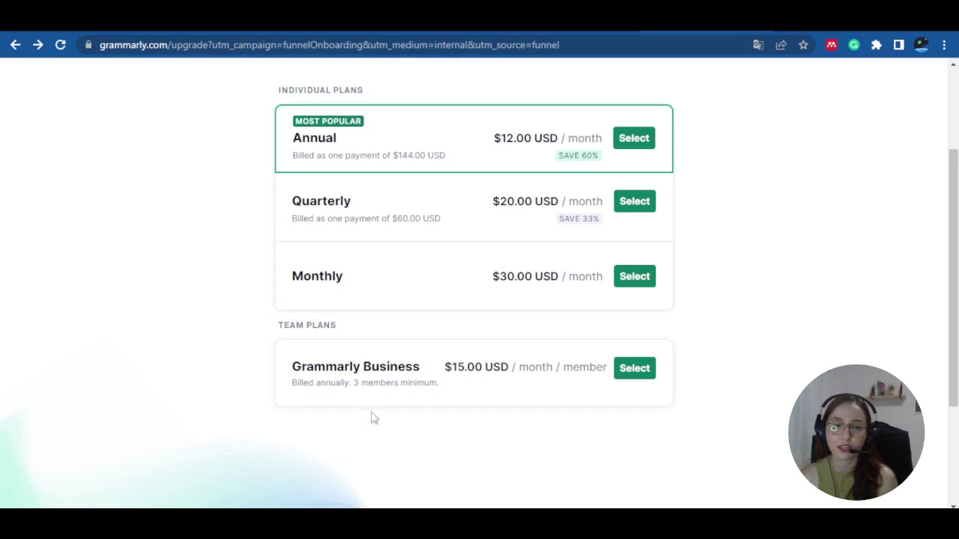
{"action": "mouse_move", "coordinate": [368, 400]}
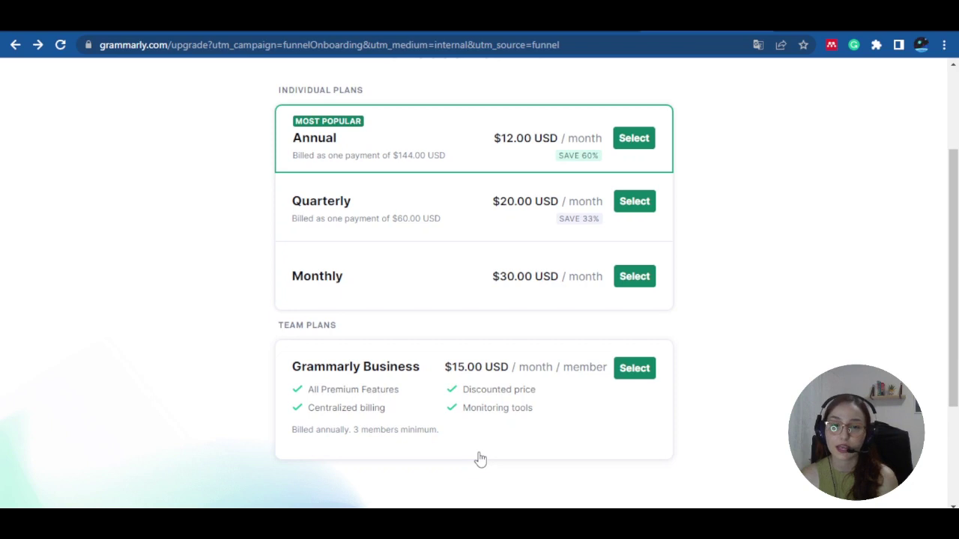
{"action": "scroll", "coordinate": [745, 306], "scroll_direction": "up", "scroll_amount": 2}
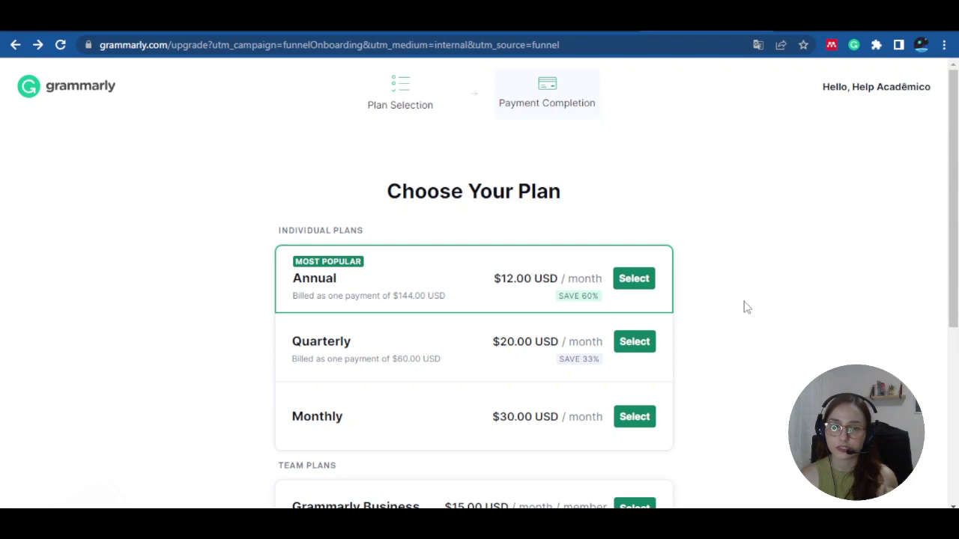
{"action": "scroll", "coordinate": [558, 382], "scroll_direction": "down", "scroll_amount": 1}
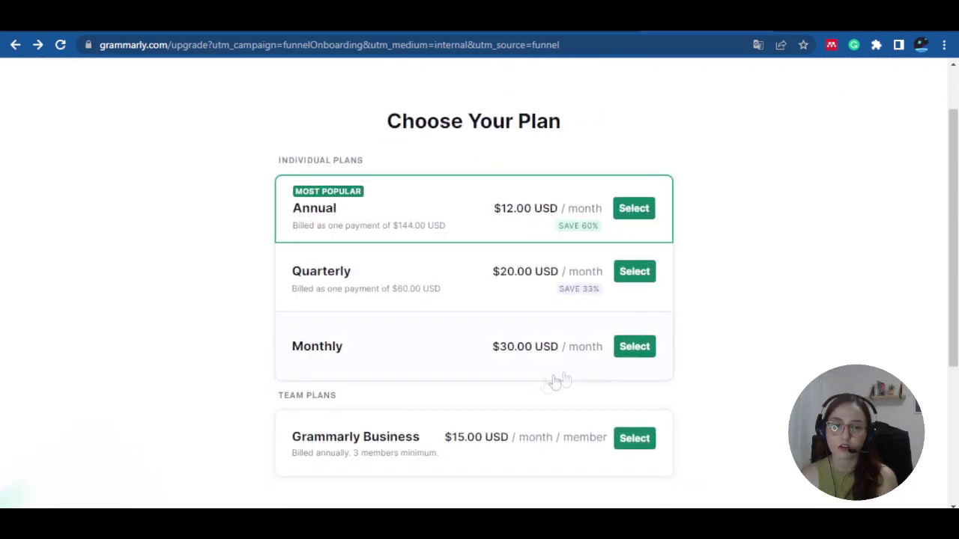
{"action": "mouse_move", "coordinate": [409, 445]}
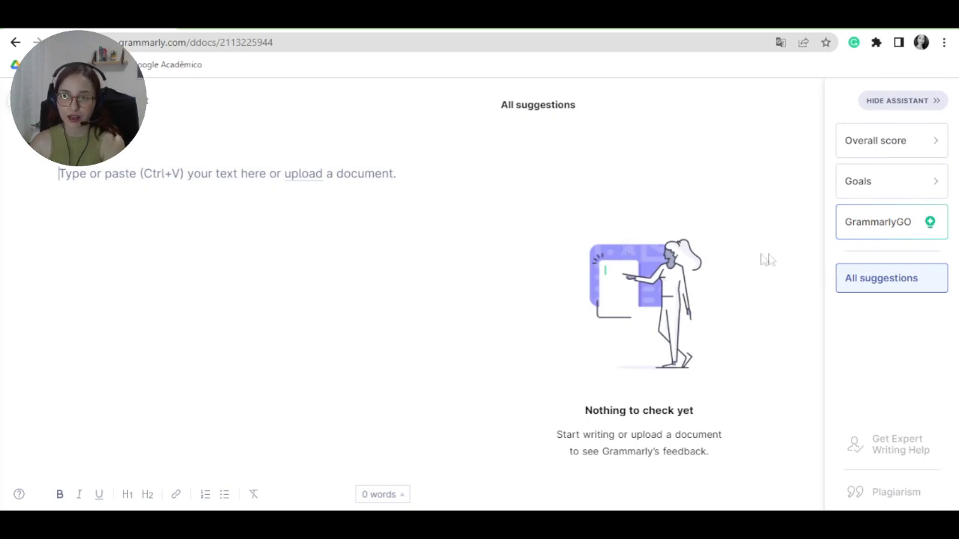
Open GrammarlyGO, review its voice settings for formality, tone and English variants, and return to the prompt ideas without changing them.
{"action": "left_click", "coordinate": [881, 231]}
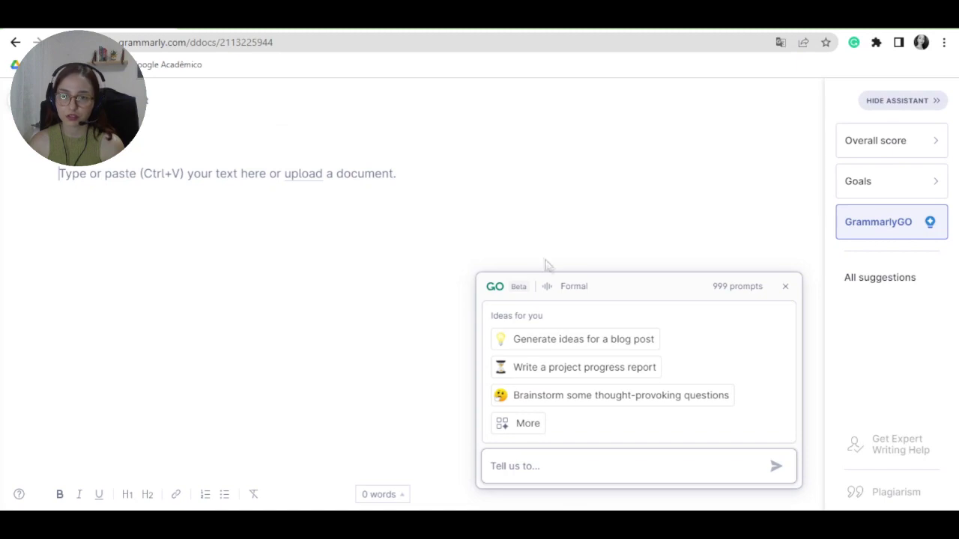
{"action": "left_click", "coordinate": [569, 288]}
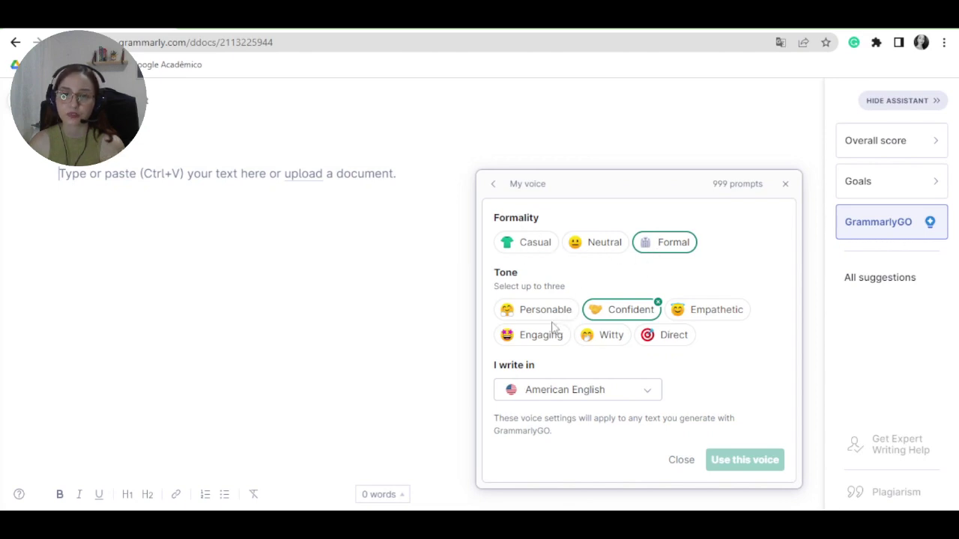
{"action": "left_click", "coordinate": [639, 399]}
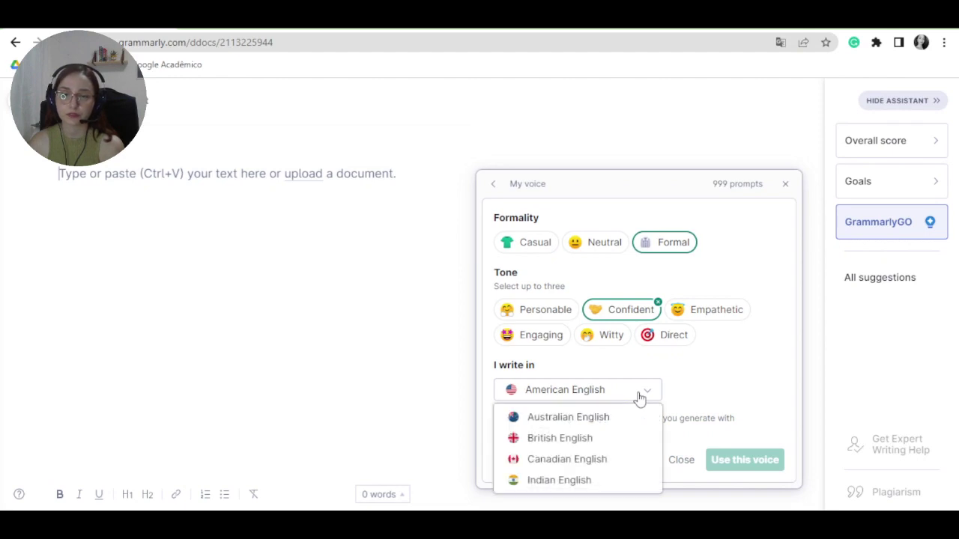
{"action": "left_click", "coordinate": [702, 401]}
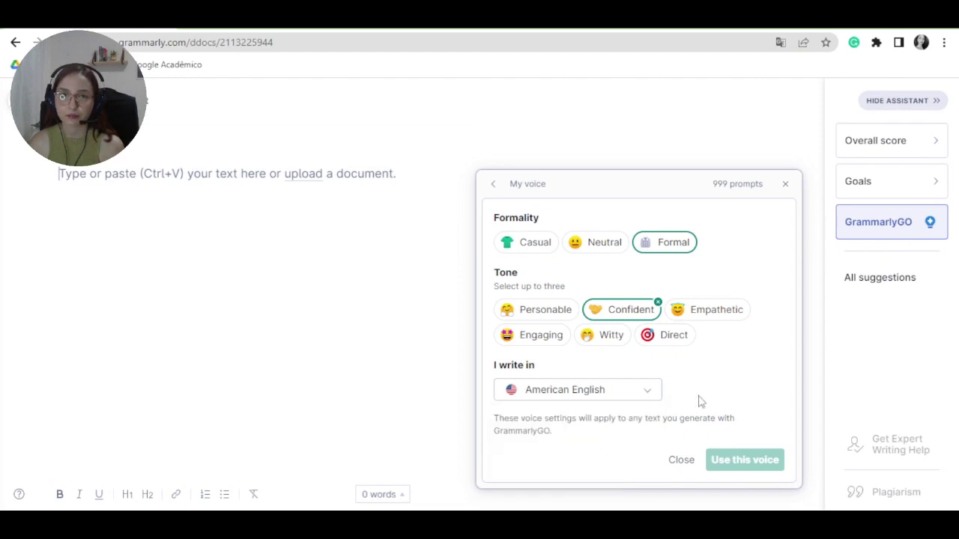
{"action": "left_click", "coordinate": [601, 389]}
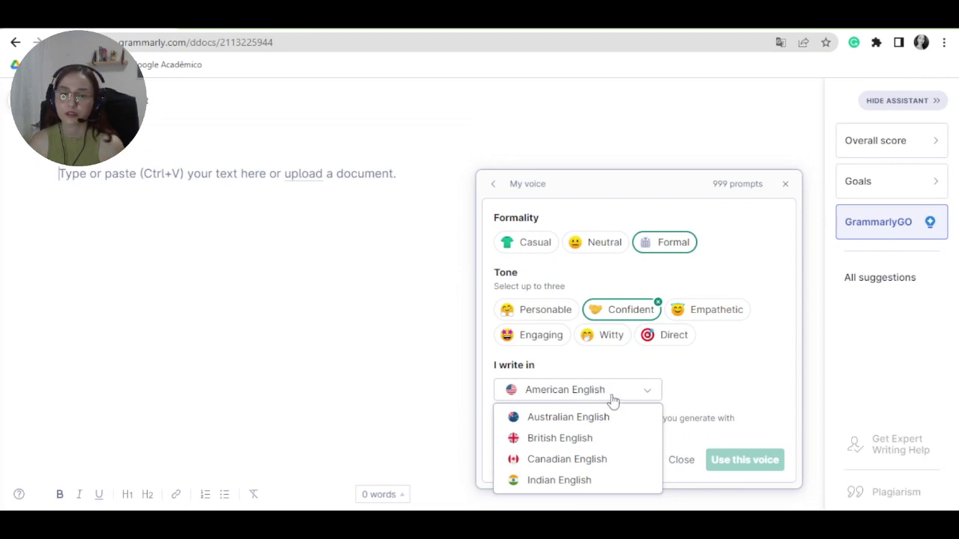
{"action": "left_click", "coordinate": [714, 384]}
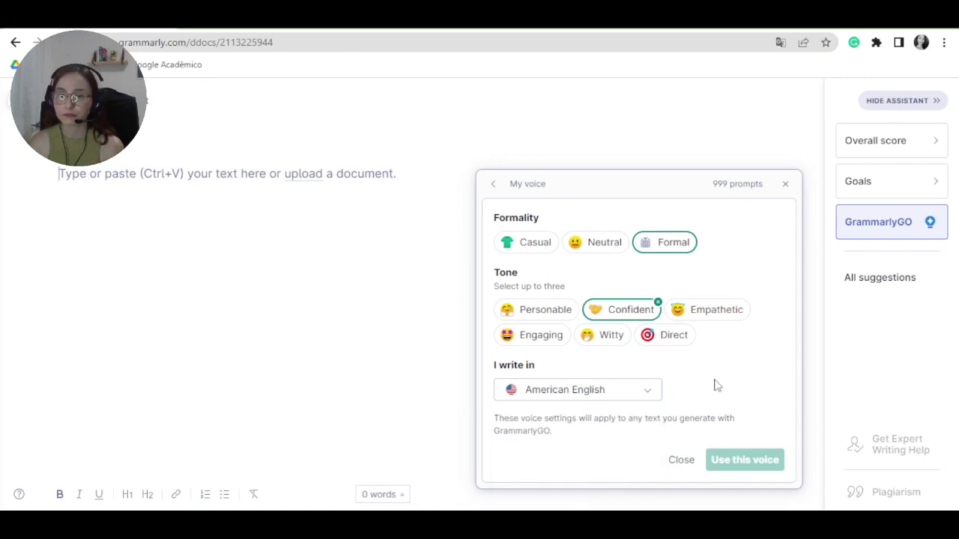
{"action": "left_click", "coordinate": [494, 185]}
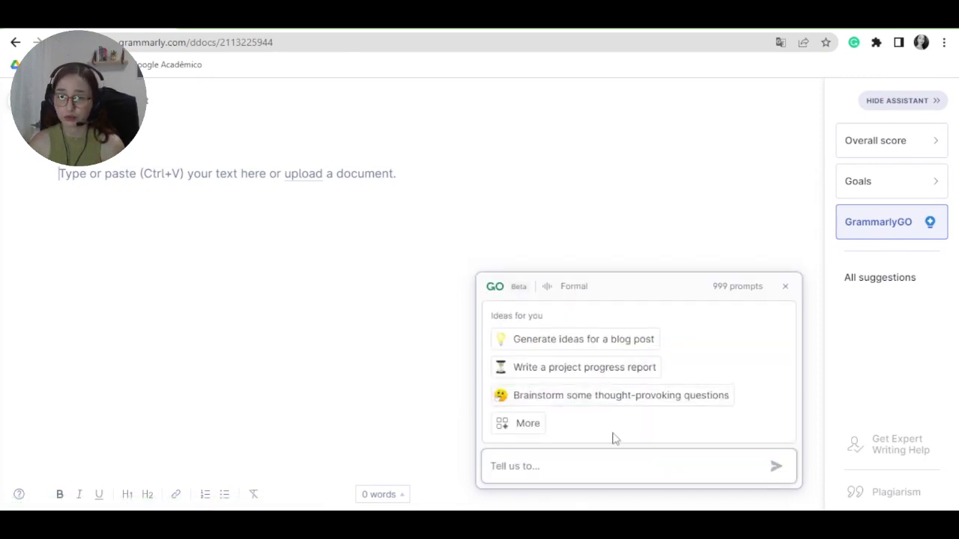
Generate blog post ideas with GrammarlyGO on the suggested topic "An organic gardening lifestyle".
{"action": "left_click", "coordinate": [568, 345]}
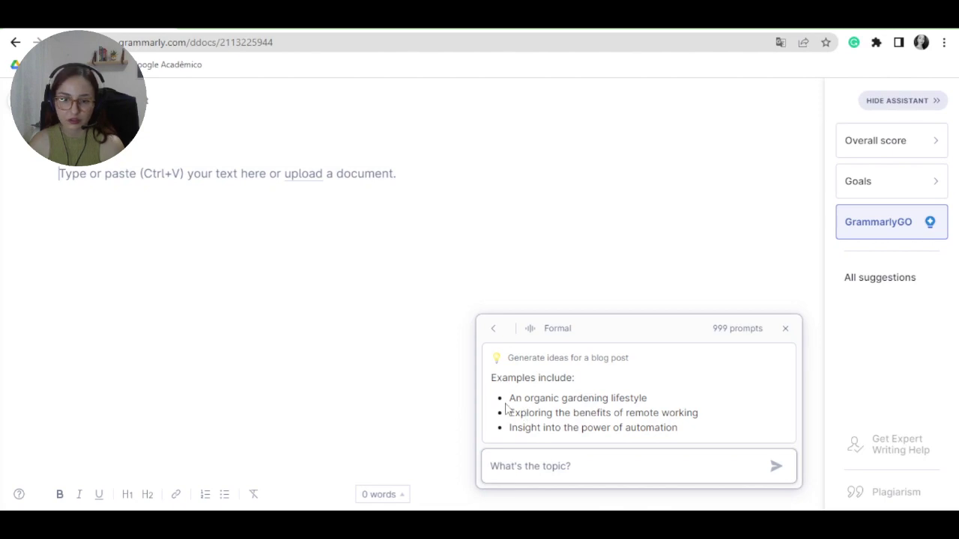
{"action": "left_click_drag", "start_coordinate": [510, 398], "coordinate": [652, 403]}
{"action": "key", "text": "ctrl+c"}
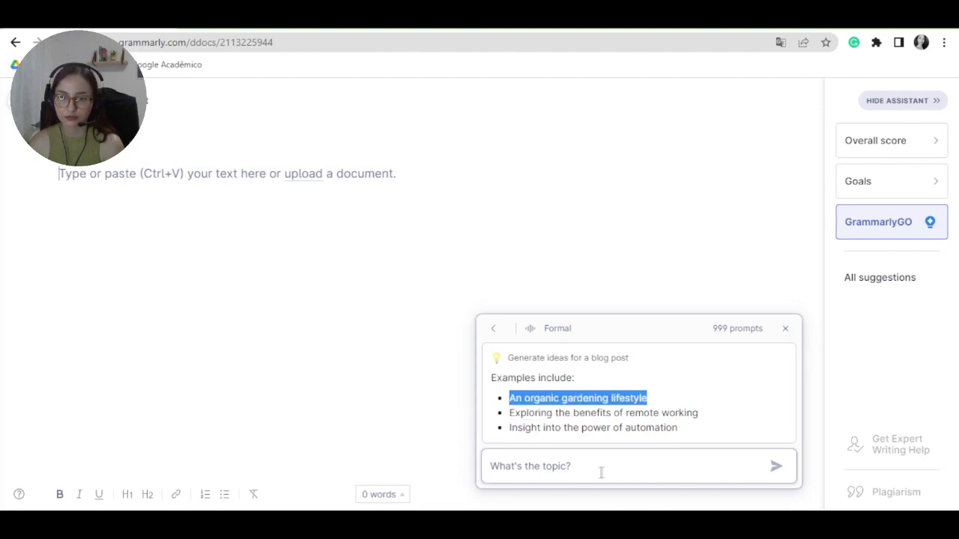
{"action": "left_click", "coordinate": [598, 470]}
{"action": "key", "text": "ctrl+v"}
{"action": "key", "text": "Return"}
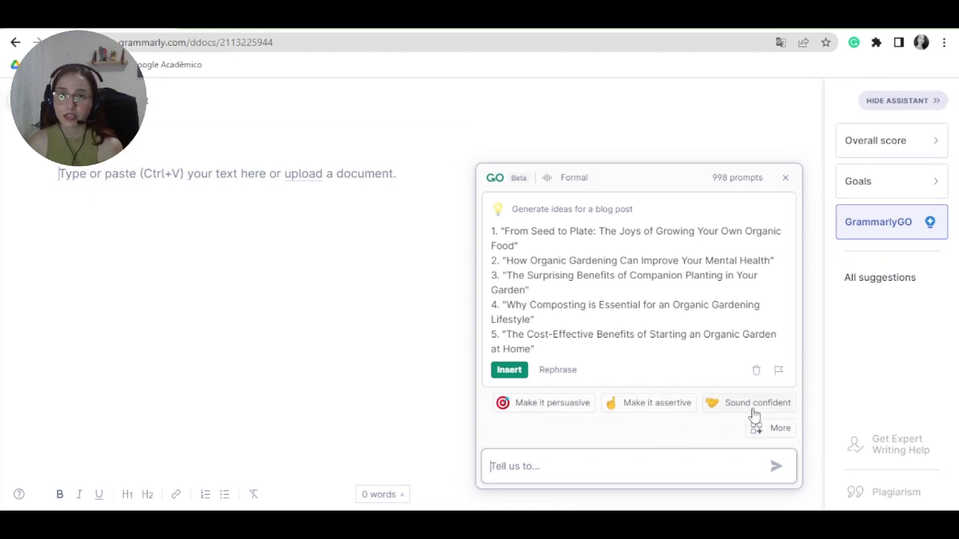
Look through GrammarlyGO's other ideas for adjusting the generated blog topics, and close GrammarlyGO without inserting the text.
{"action": "left_click", "coordinate": [771, 436]}
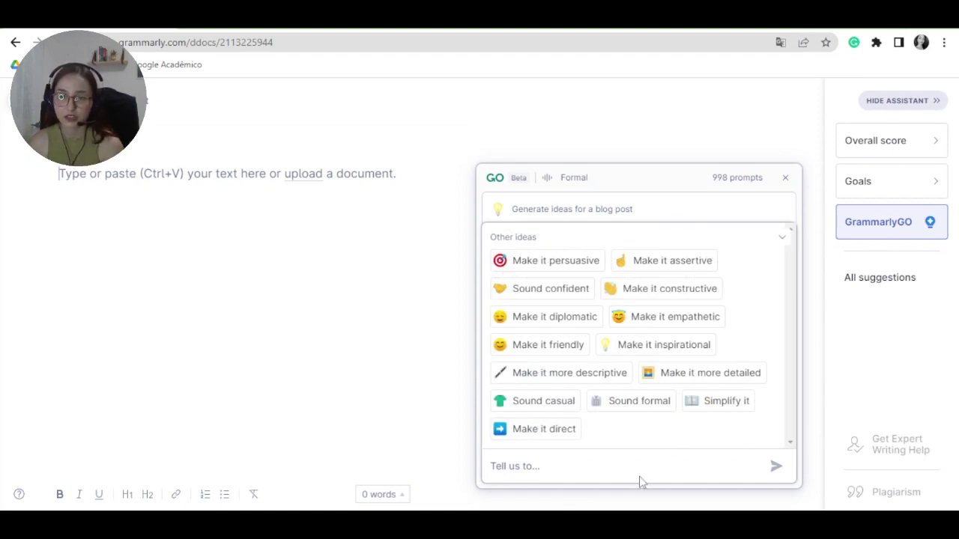
{"action": "left_click", "coordinate": [781, 238]}
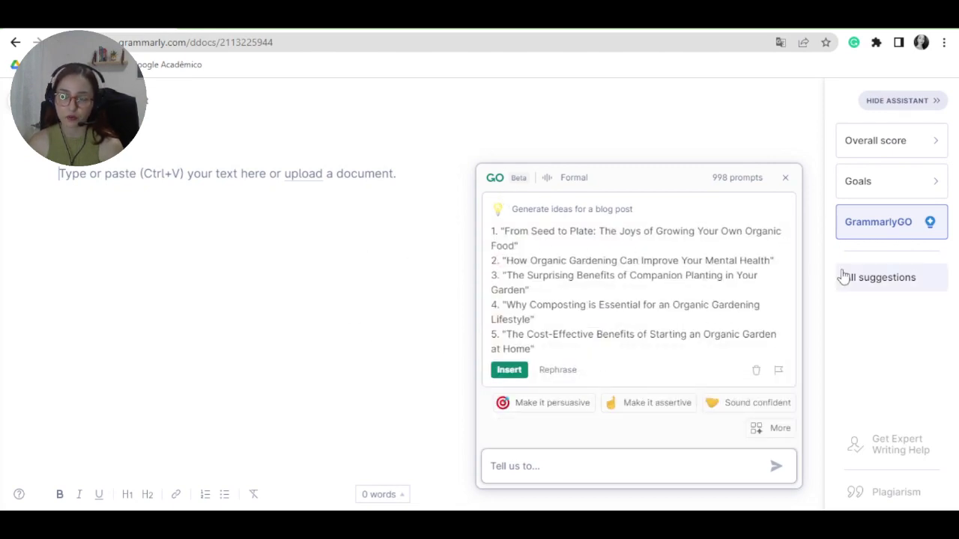
{"action": "mouse_move", "coordinate": [841, 269]}
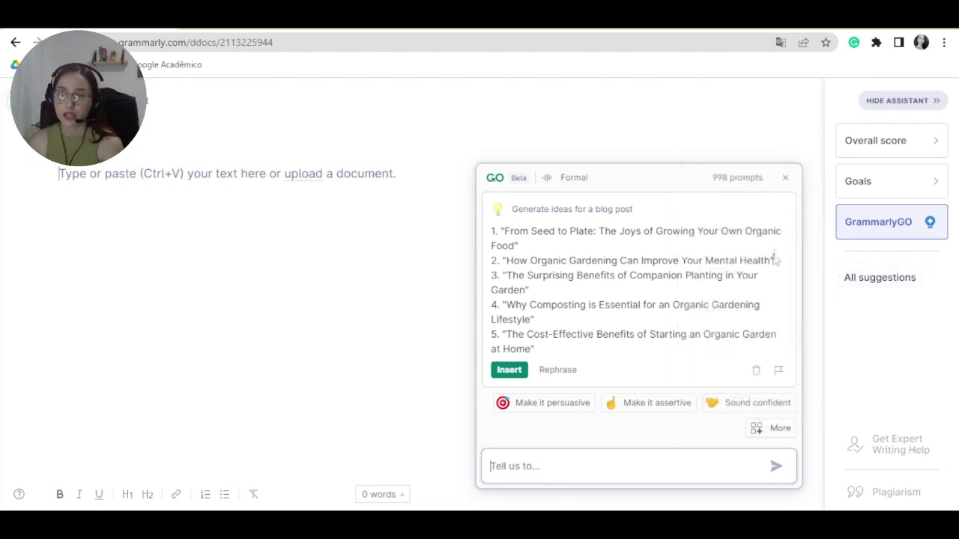
{"action": "left_click", "coordinate": [785, 180]}
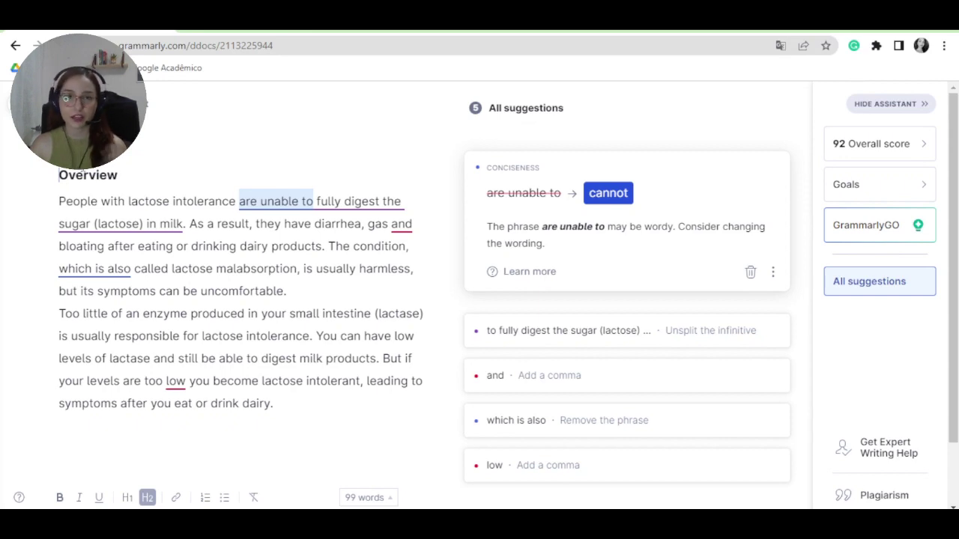
Review the lactose intolerance text's Performance report, including word count, readability and vocabulary, and close it.
{"action": "left_click", "coordinate": [912, 147]}
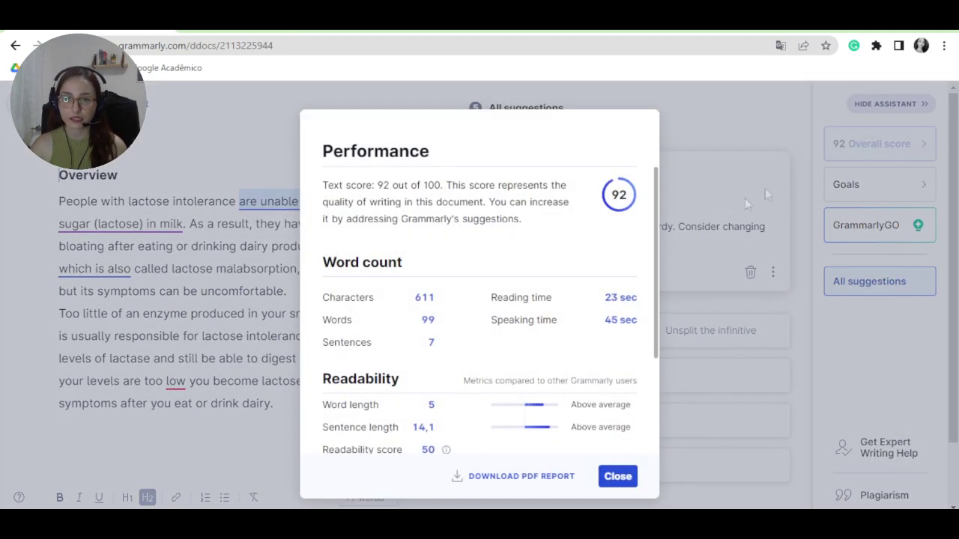
{"action": "scroll", "coordinate": [549, 272], "scroll_direction": "down", "scroll_amount": 2}
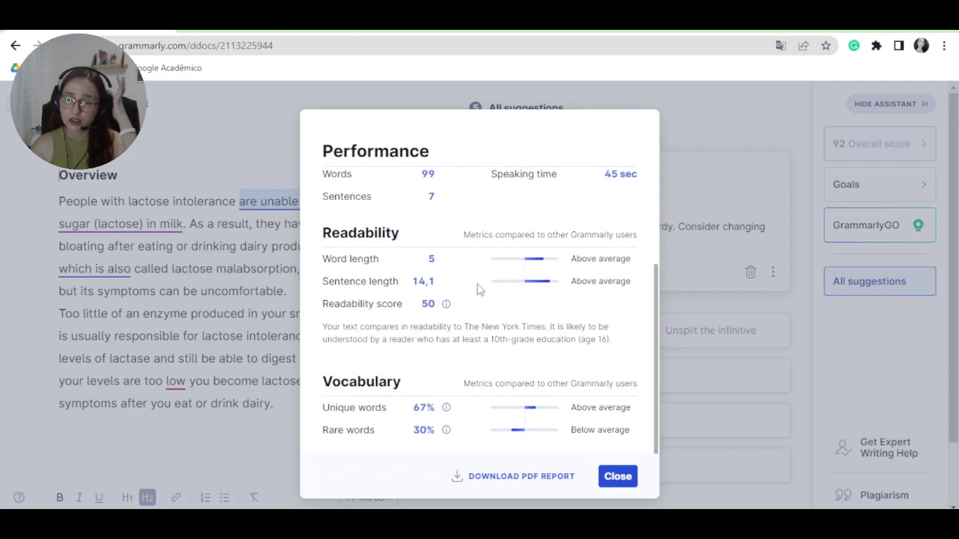
{"action": "scroll", "coordinate": [479, 287], "scroll_direction": "up", "scroll_amount": 2}
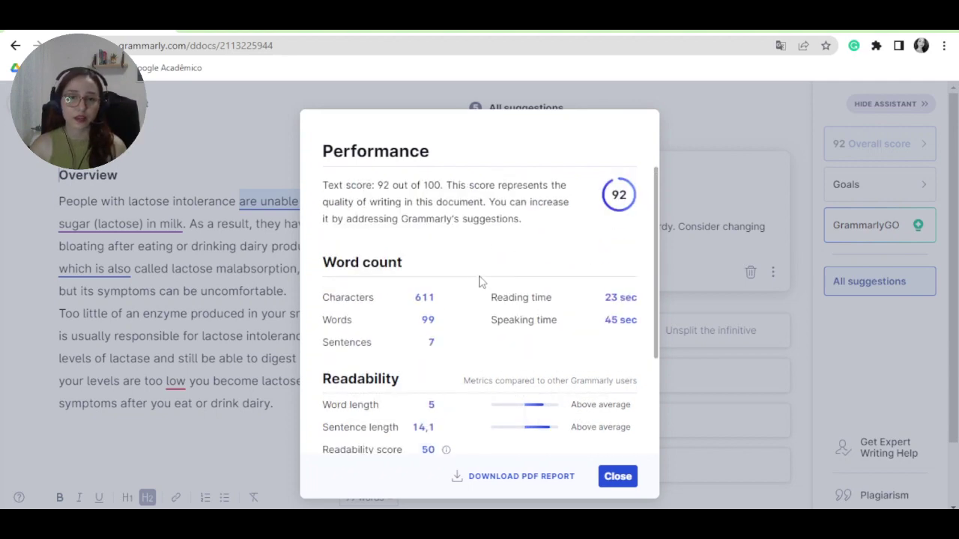
{"action": "left_click", "coordinate": [619, 479]}
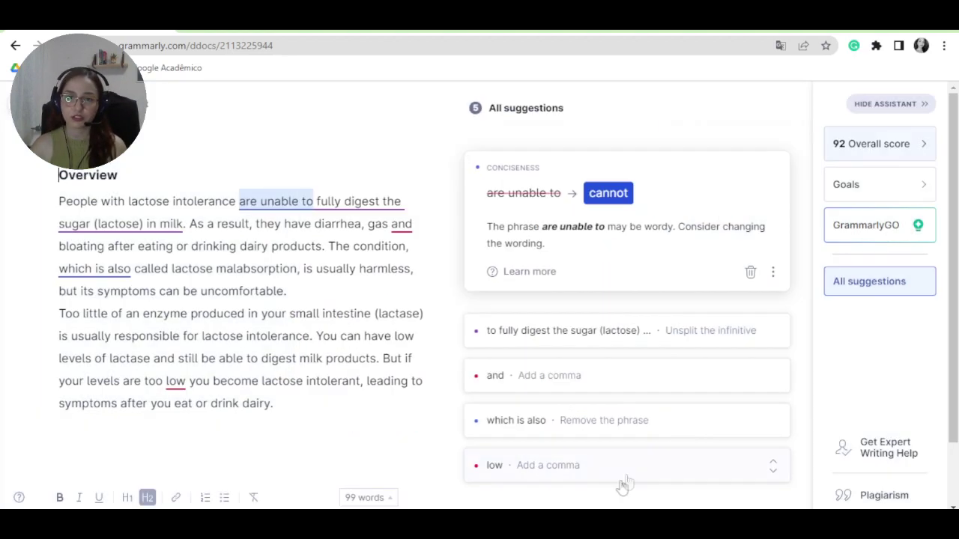
Review the document's writing goals for domain, intent, audience and formality, keeping the current selections.
{"action": "left_click", "coordinate": [845, 185]}
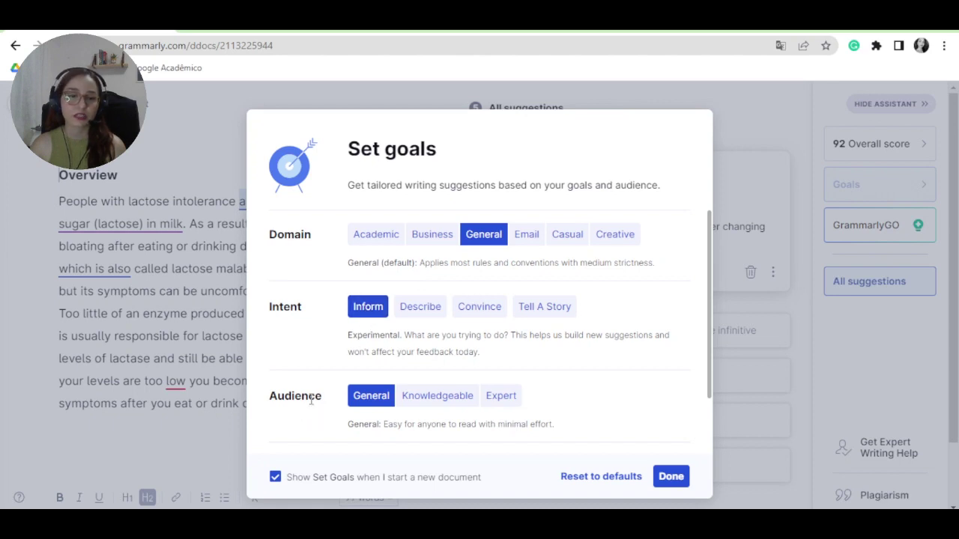
{"action": "scroll", "coordinate": [310, 401], "scroll_direction": "down", "scroll_amount": 1}
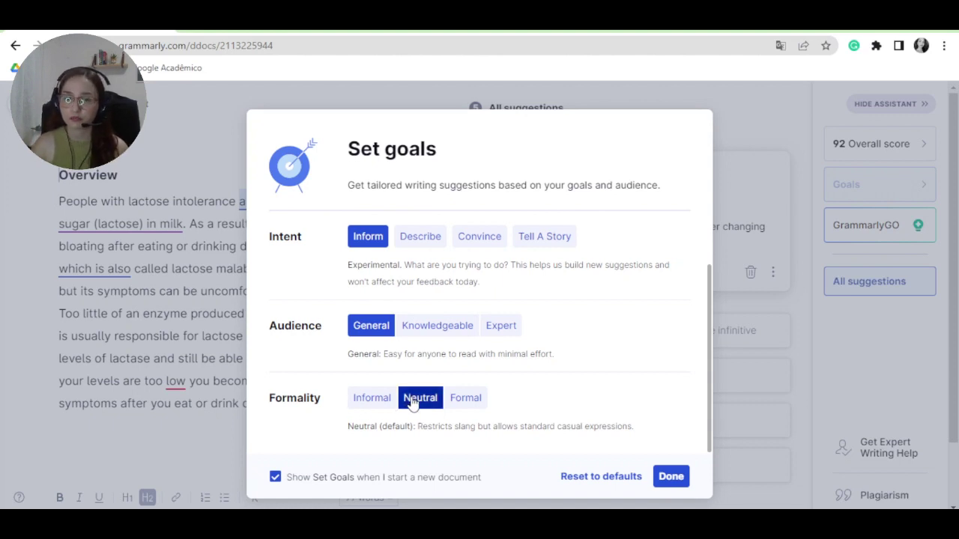
{"action": "left_click", "coordinate": [670, 476]}
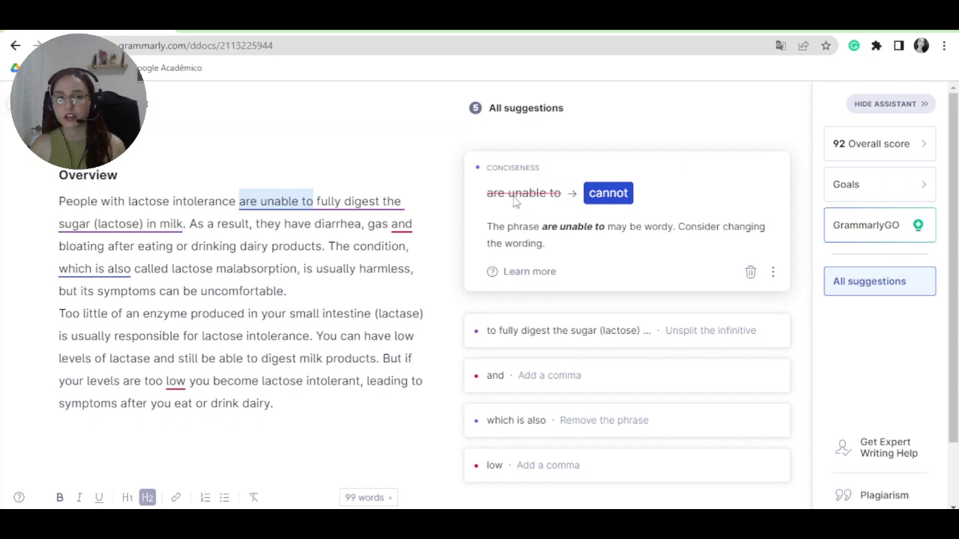
Replace "are unable to" with "cannot" and accept the clarity rewrite of the first sentence to use "milk's sugar (lactose)".
{"action": "left_click", "coordinate": [605, 196]}
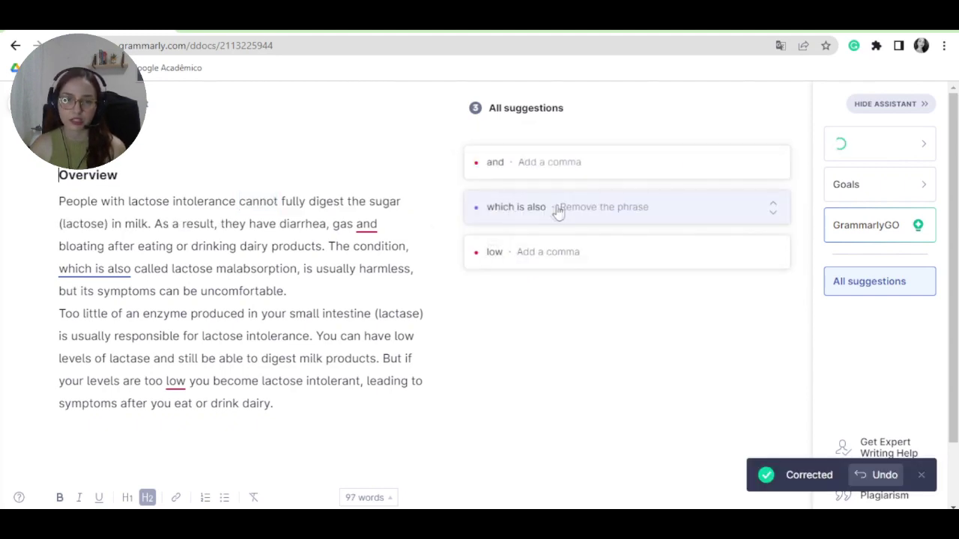
{"action": "left_click", "coordinate": [362, 201]}
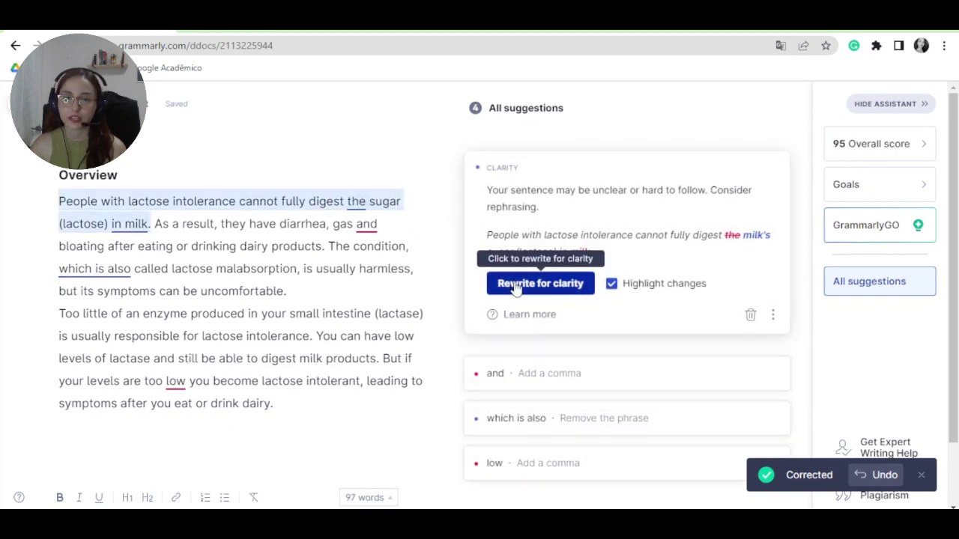
{"action": "left_click", "coordinate": [556, 285]}
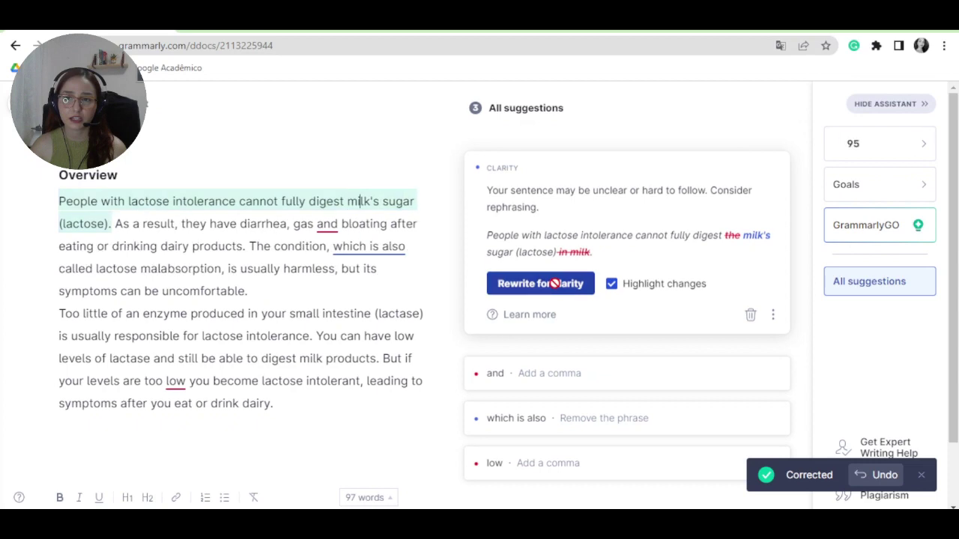
Accept the suggestions to add a comma after "gas" and remove "which is also" from the first paragraph.
{"action": "left_click", "coordinate": [537, 174]}
{"action": "left_click", "coordinate": [508, 195]}
{"action": "left_click", "coordinate": [520, 163]}
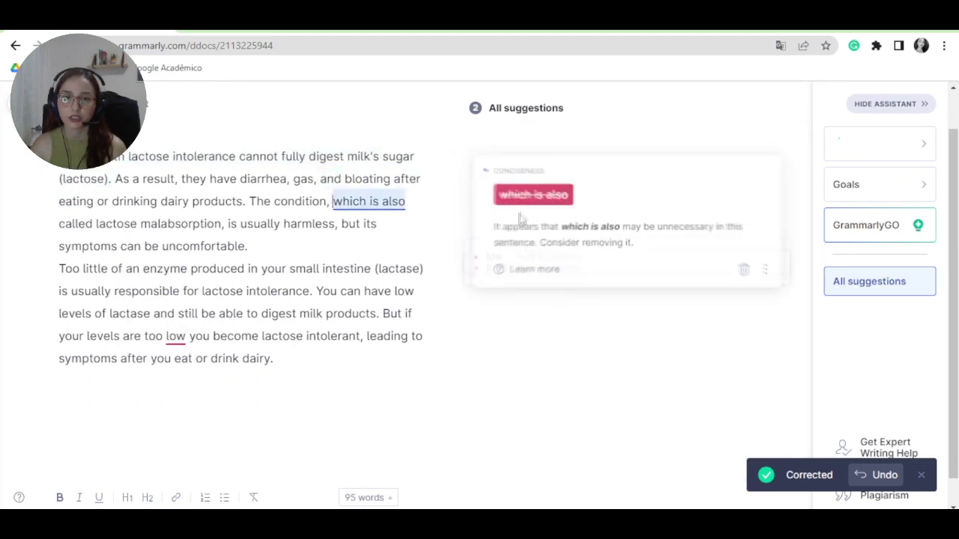
{"action": "left_click", "coordinate": [528, 196]}
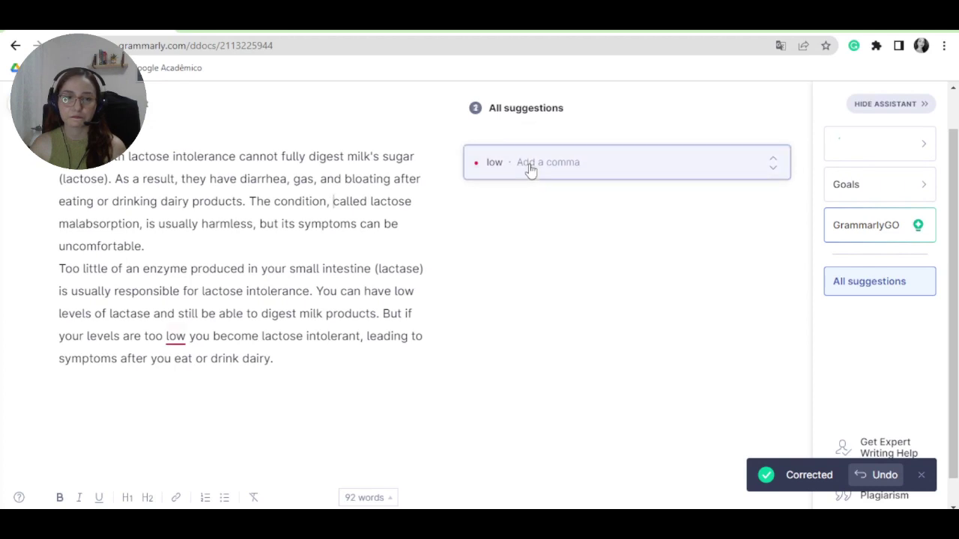
Accept the suggestions to remove "called" before "lactose malabsorption" and add a comma after "low" in the last sentence.
{"action": "left_click", "coordinate": [526, 166]}
{"action": "left_click", "coordinate": [514, 197]}
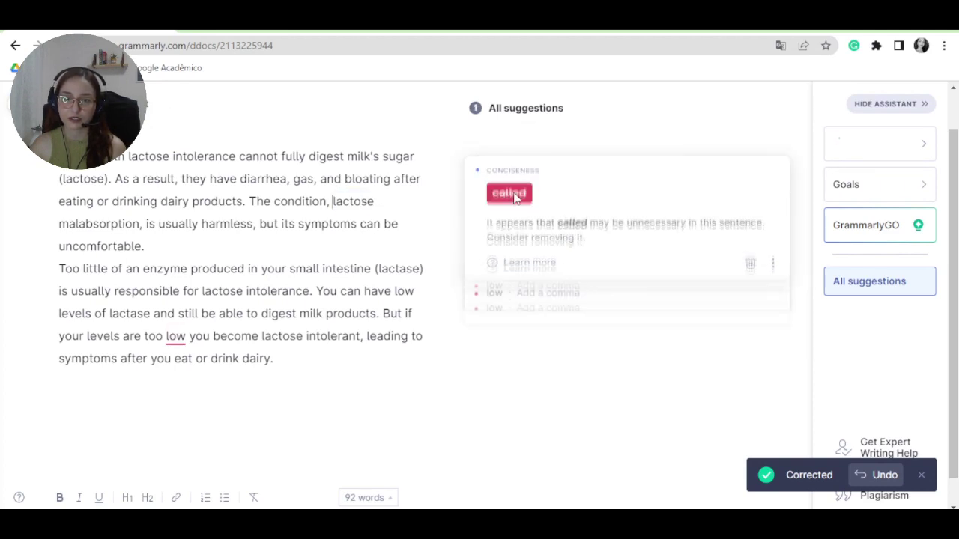
{"action": "left_click", "coordinate": [512, 166]}
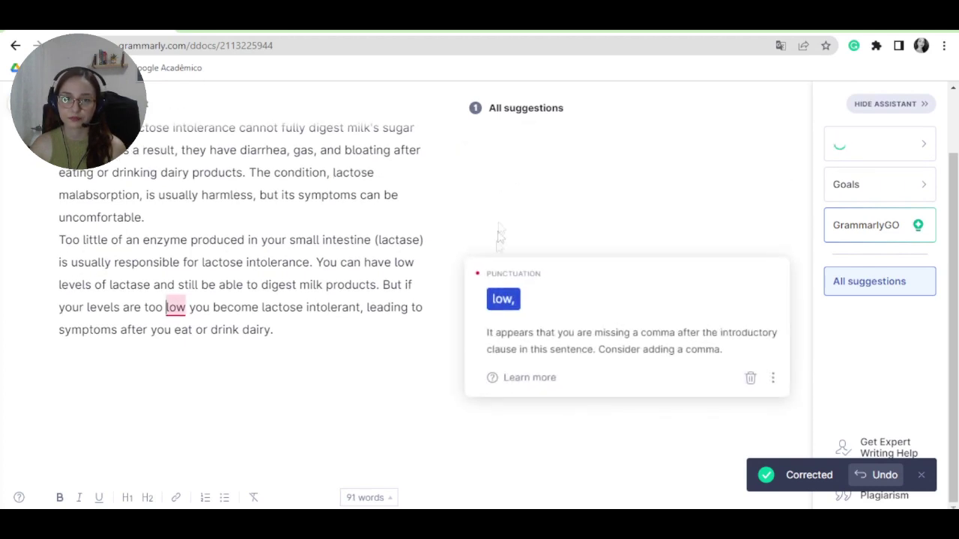
{"action": "left_click", "coordinate": [499, 301]}
Check the corrected text's overall score in the Performance report and close the report.
{"action": "left_click", "coordinate": [319, 337]}
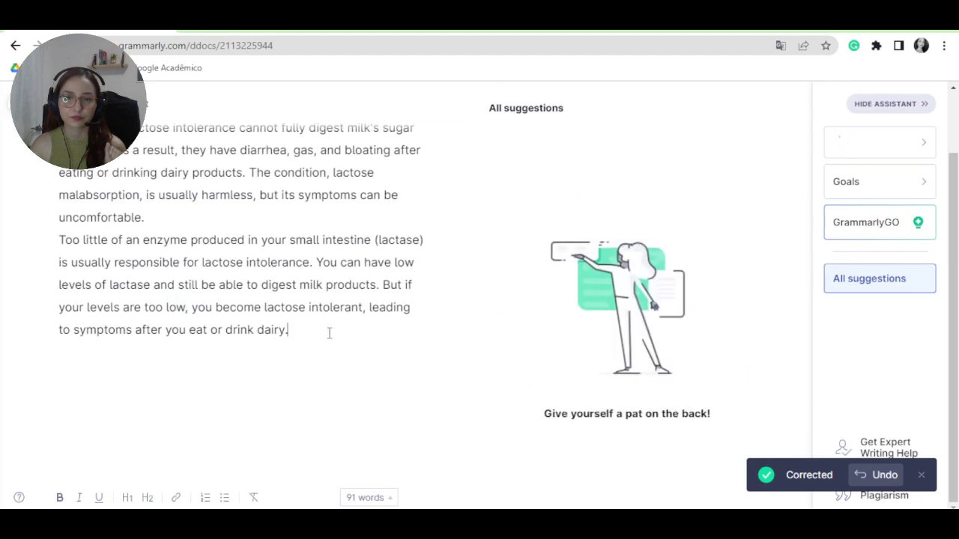
{"action": "scroll", "coordinate": [329, 332], "scroll_direction": "up", "scroll_amount": 2}
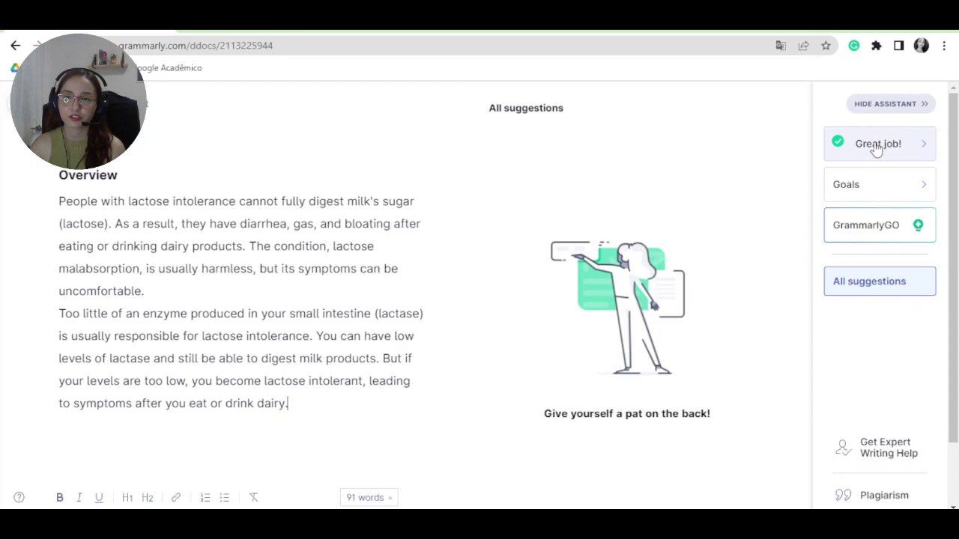
{"action": "left_click", "coordinate": [875, 149]}
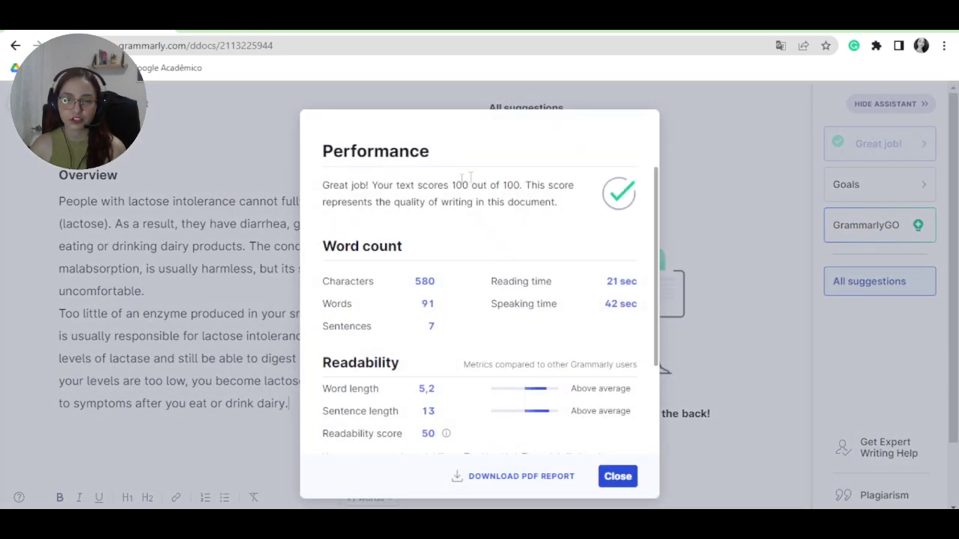
{"action": "left_click", "coordinate": [609, 478]}
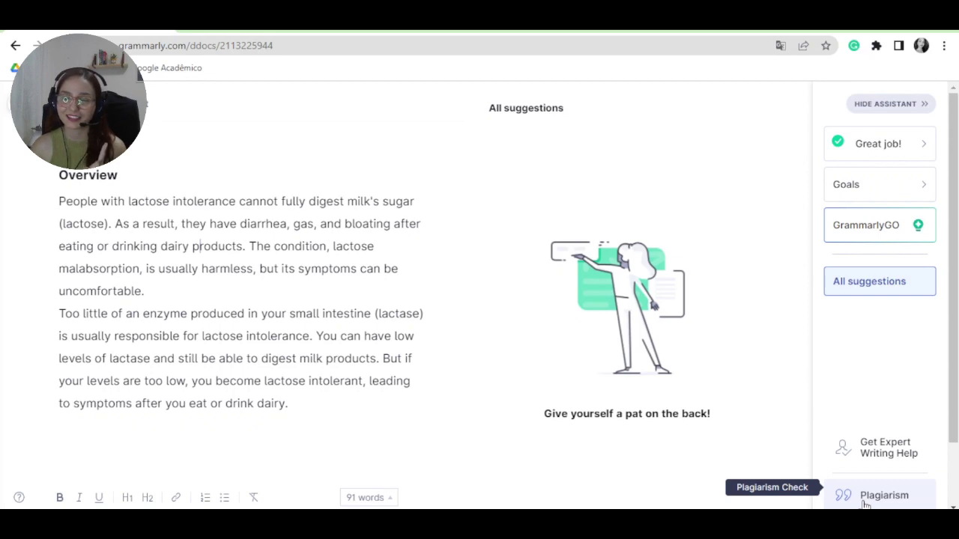
Run a plagiarism check on the text and examine the matching sources from lasvegasverticalgardens.com and searchandrestore.com.
{"action": "left_click", "coordinate": [865, 503]}
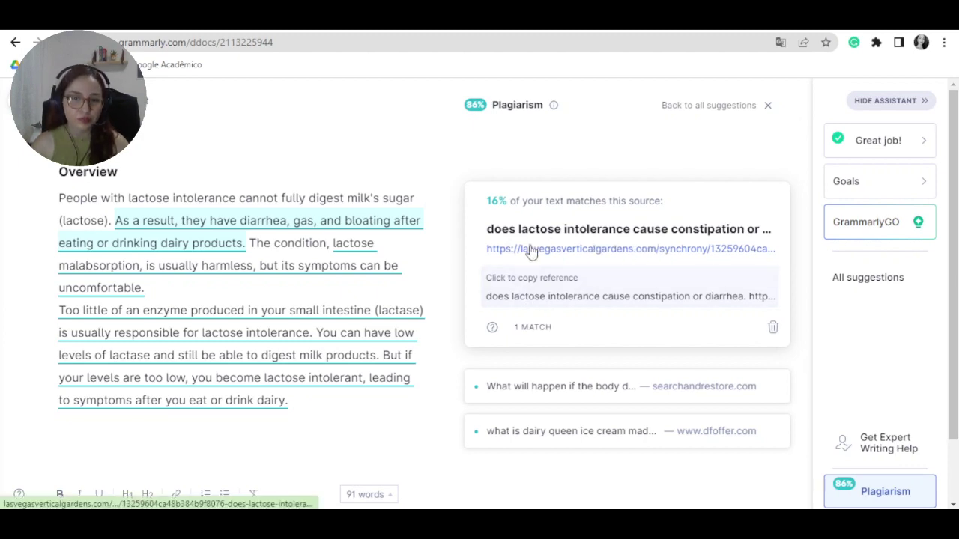
{"action": "left_click", "coordinate": [534, 257]}
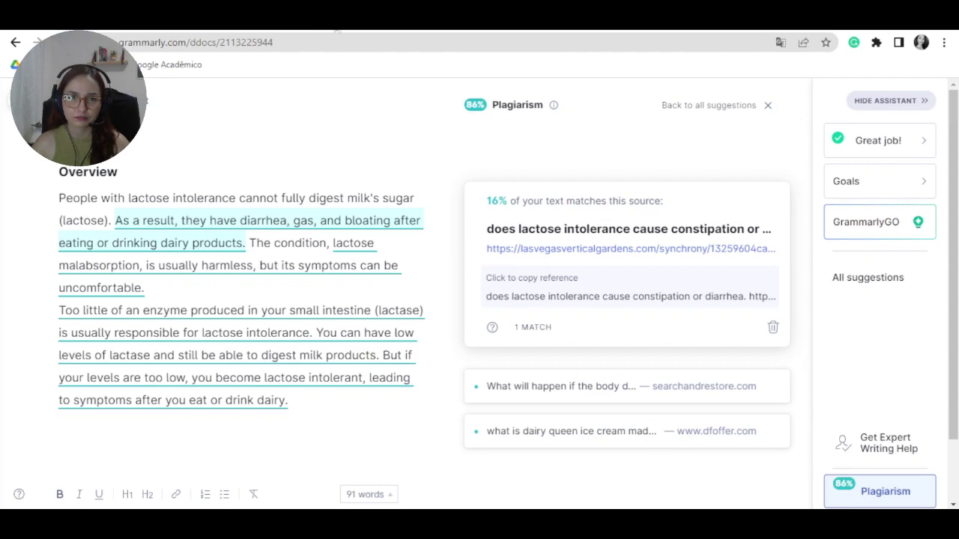
{"action": "left_click", "coordinate": [541, 388]}
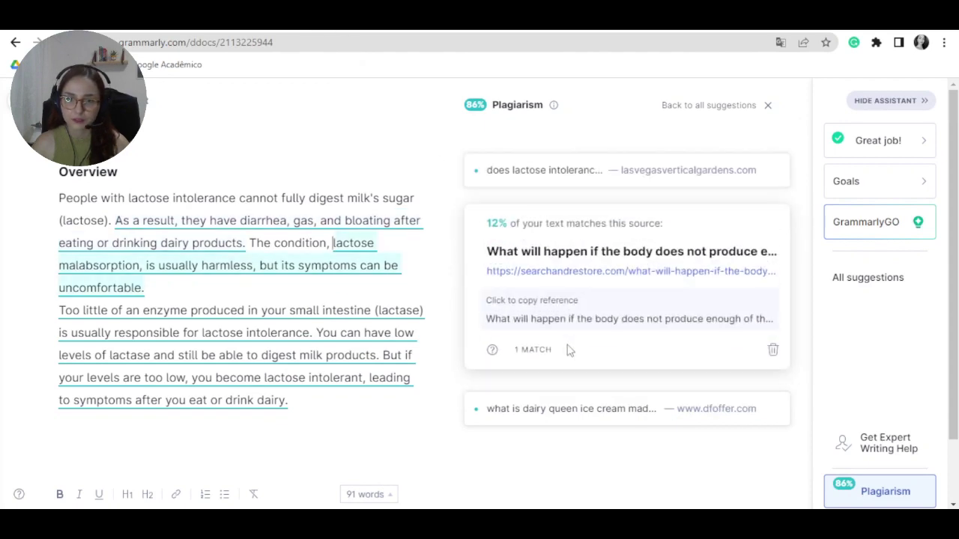
Open the matching searchandrestore.com article on lactase deficiency, look through it, and return to the plagiarism results.
{"action": "left_click", "coordinate": [555, 274]}
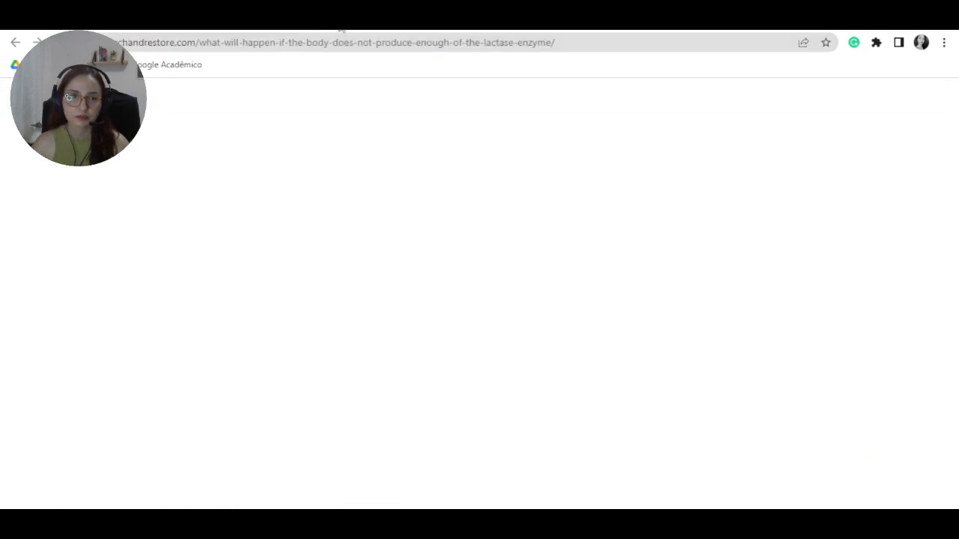
{"action": "scroll", "coordinate": [362, 255], "scroll_direction": "down", "scroll_amount": 7}
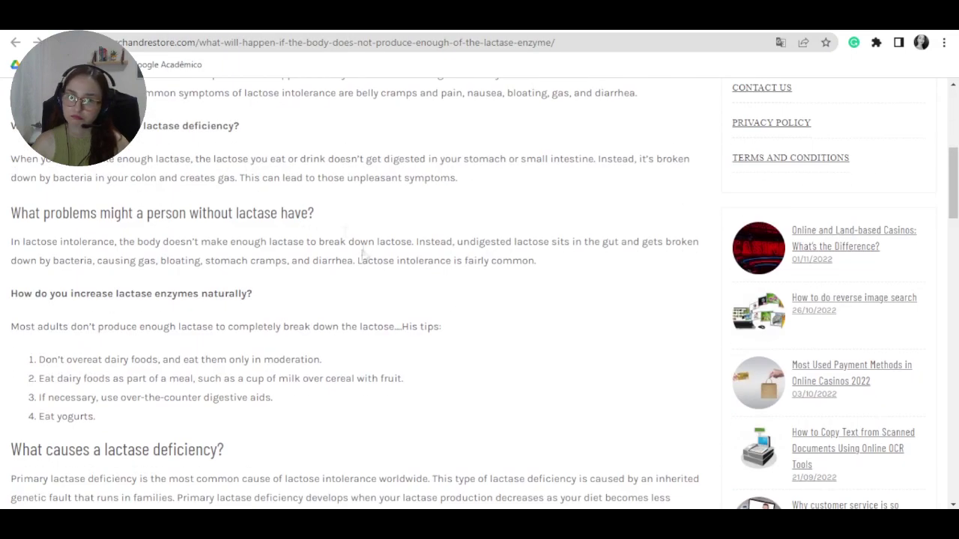
{"action": "key", "text": "ctrl+w"}
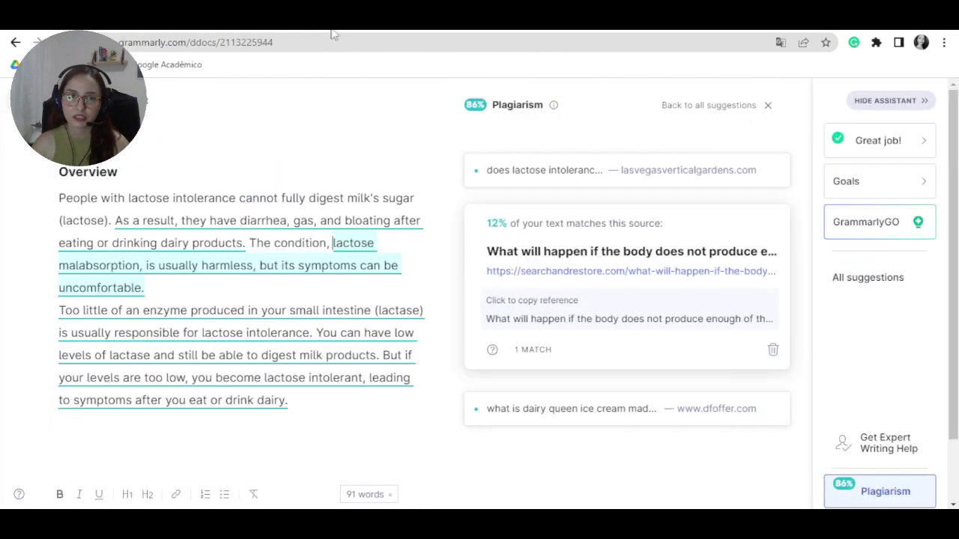
Open the dfoffer.com source page about Dairy Queen ice cream, look through it, and return to the plagiarism results.
{"action": "left_click", "coordinate": [547, 405]}
{"action": "left_click", "coordinate": [558, 316]}
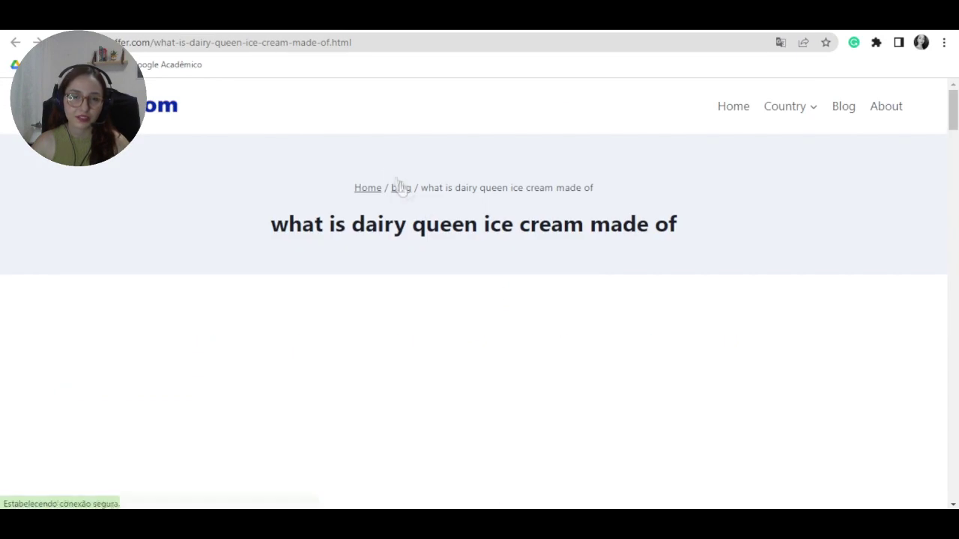
{"action": "scroll", "coordinate": [321, 289], "scroll_direction": "down", "scroll_amount": 5}
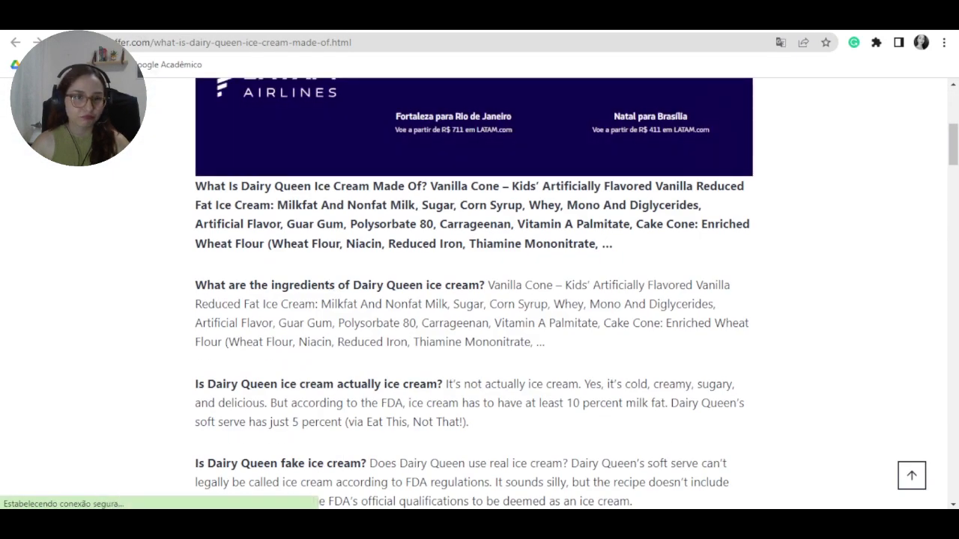
{"action": "left_click", "coordinate": [296, 26]}
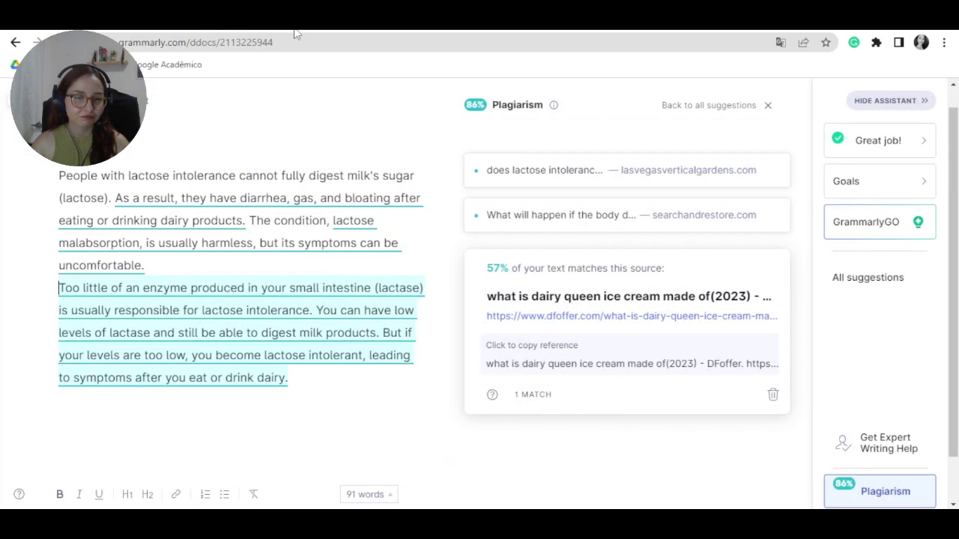
Check the sources matched to the "As a result" sentence and the last paragraph, and close the plagiarism results.
{"action": "left_click", "coordinate": [198, 201]}
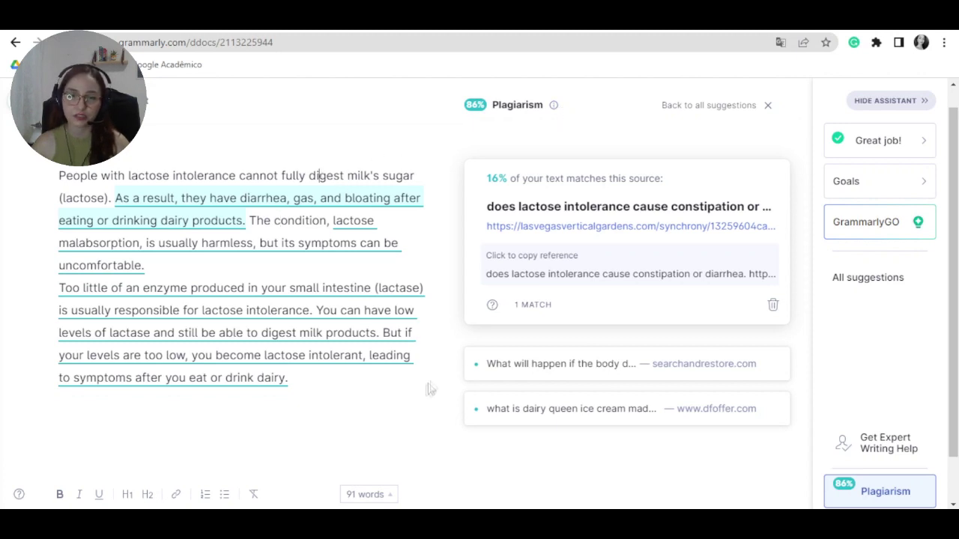
{"action": "left_click", "coordinate": [323, 383]}
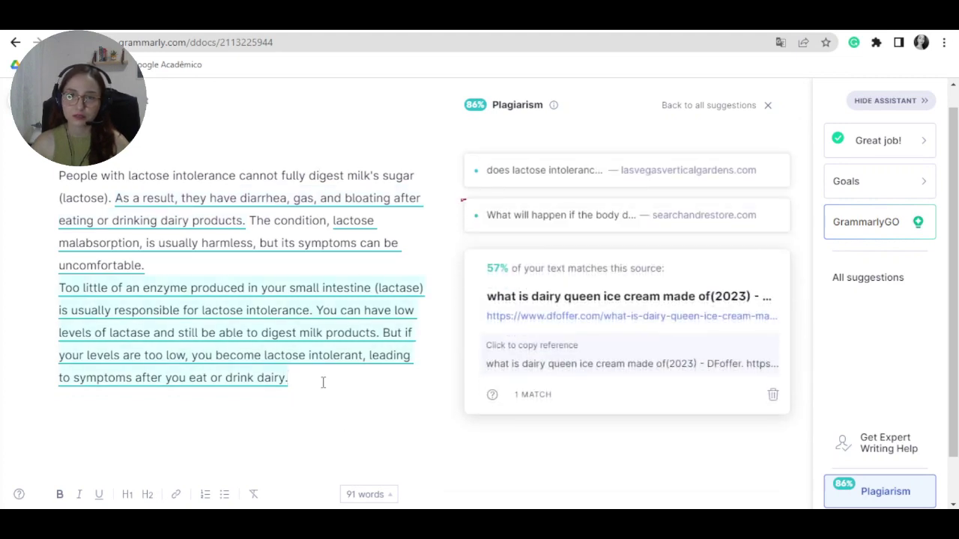
{"action": "left_click", "coordinate": [895, 506]}
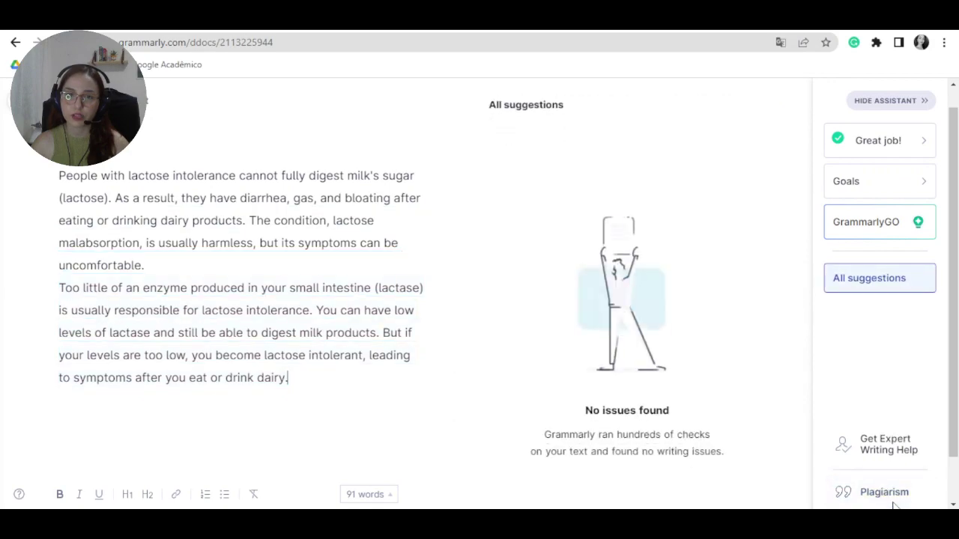
Switch to the Mayo Clinic lactose intolerance page and look through the original source of the text.
{"action": "left_click", "coordinate": [246, 32]}
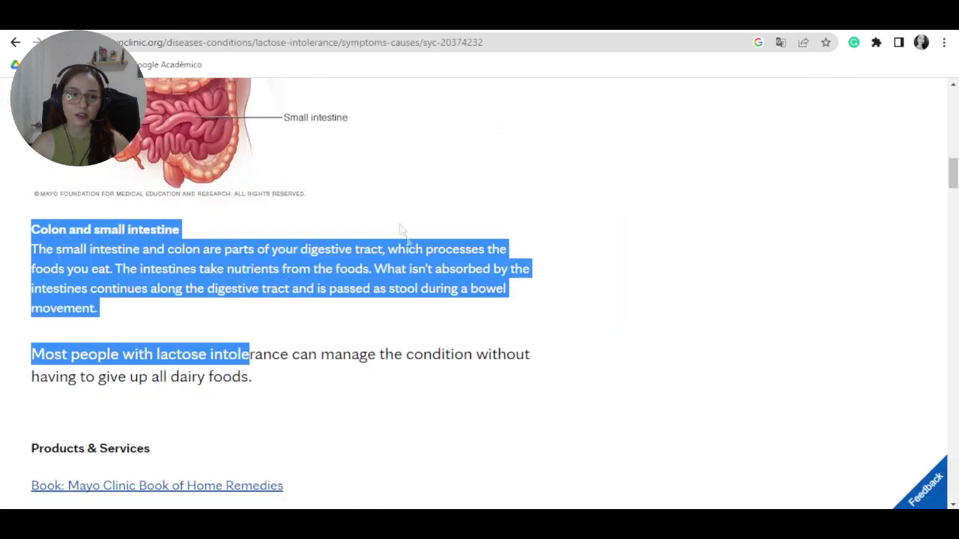
{"action": "scroll", "coordinate": [395, 211], "scroll_direction": "up", "scroll_amount": 12}
{"action": "scroll", "coordinate": [404, 307], "scroll_direction": "up", "scroll_amount": 2}
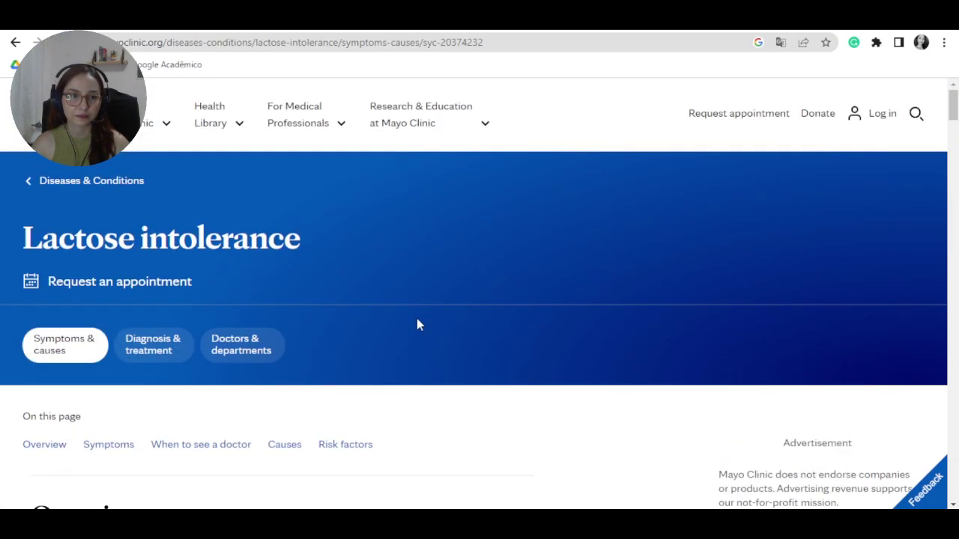
{"action": "scroll", "coordinate": [416, 318], "scroll_direction": "down", "scroll_amount": 4}
{"action": "scroll", "coordinate": [416, 320], "scroll_direction": "down", "scroll_amount": 2}
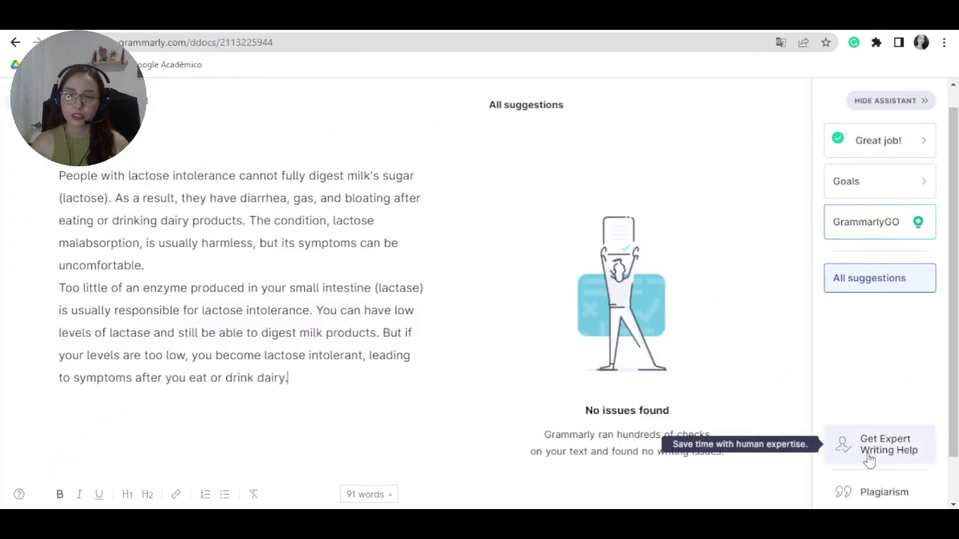
Open the expert writing help offer for the text and examine the Correctness and Clarity turnaround times and prices.
{"action": "left_click", "coordinate": [869, 459]}
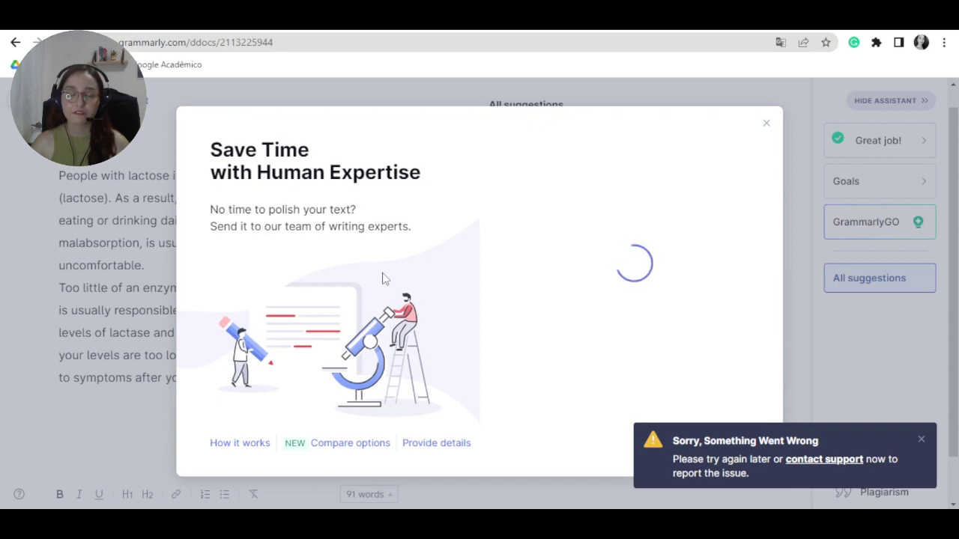
{"action": "left_click", "coordinate": [910, 441]}
{"action": "left_click", "coordinate": [869, 446]}
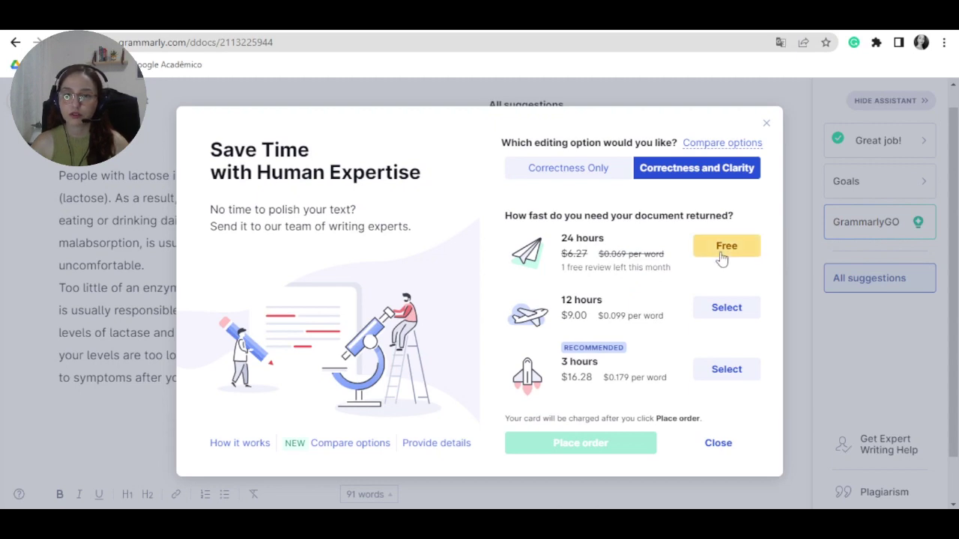
{"action": "left_click_drag", "start_coordinate": [528, 216], "coordinate": [736, 221]}
{"action": "left_click", "coordinate": [736, 218]}
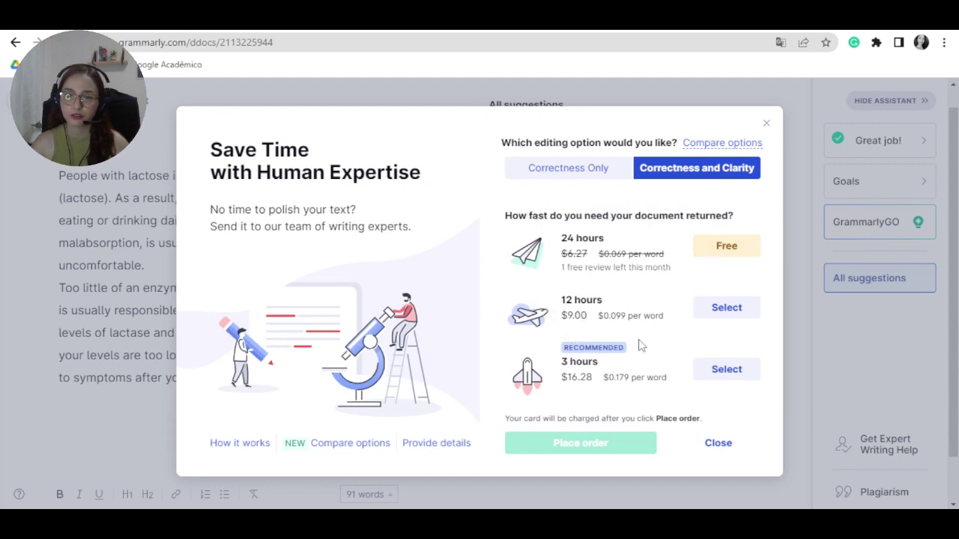
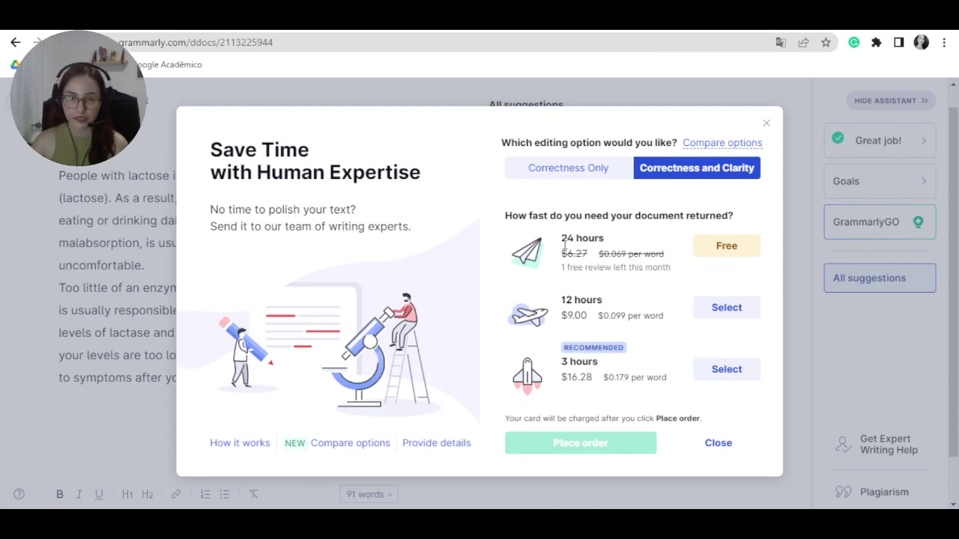
Compare the Correctness Only prices with the Correctness and Clarity prices and close the offer without ordering.
{"action": "left_click", "coordinate": [596, 167]}
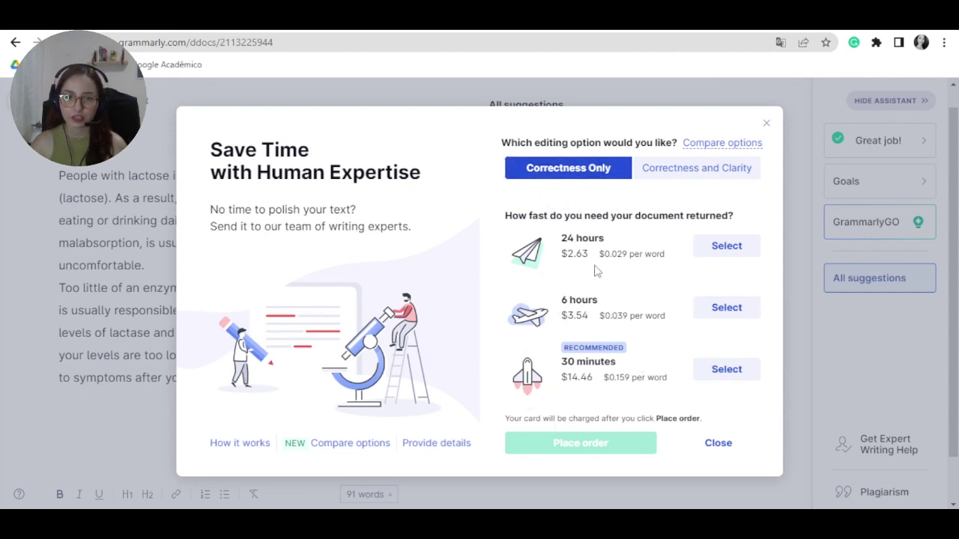
{"action": "left_click", "coordinate": [685, 173]}
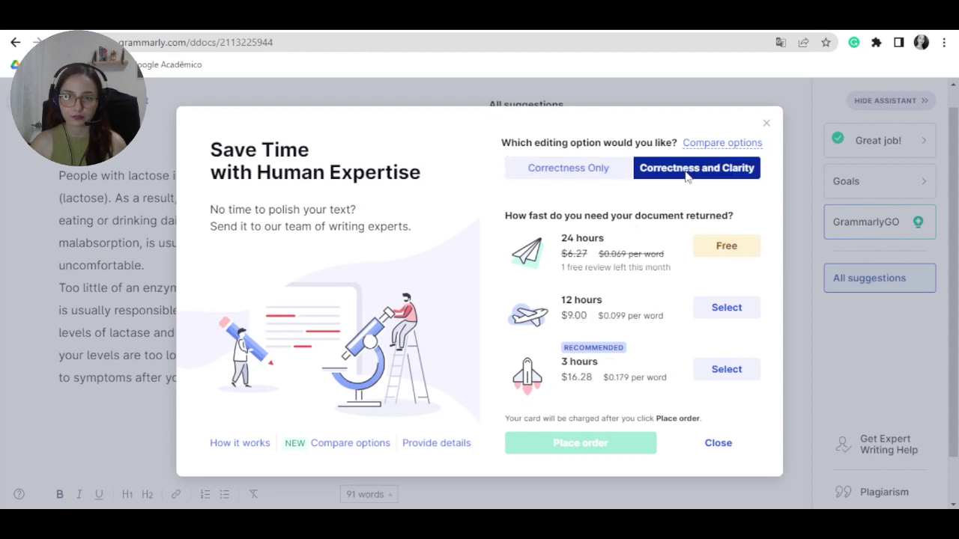
{"action": "left_click", "coordinate": [766, 124]}
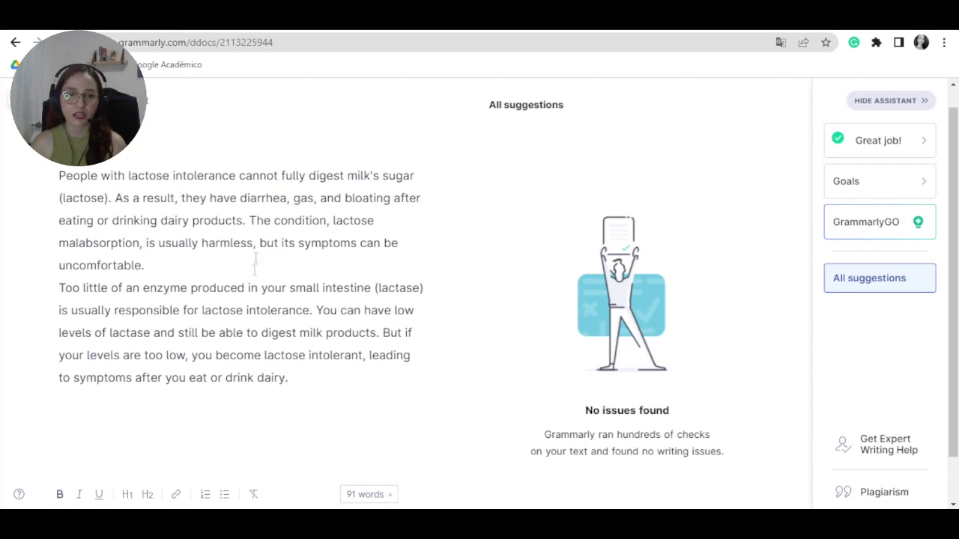
{"action": "left_click_drag", "start_coordinate": [158, 198], "coordinate": [332, 381]}
{"action": "left_click", "coordinate": [332, 382]}
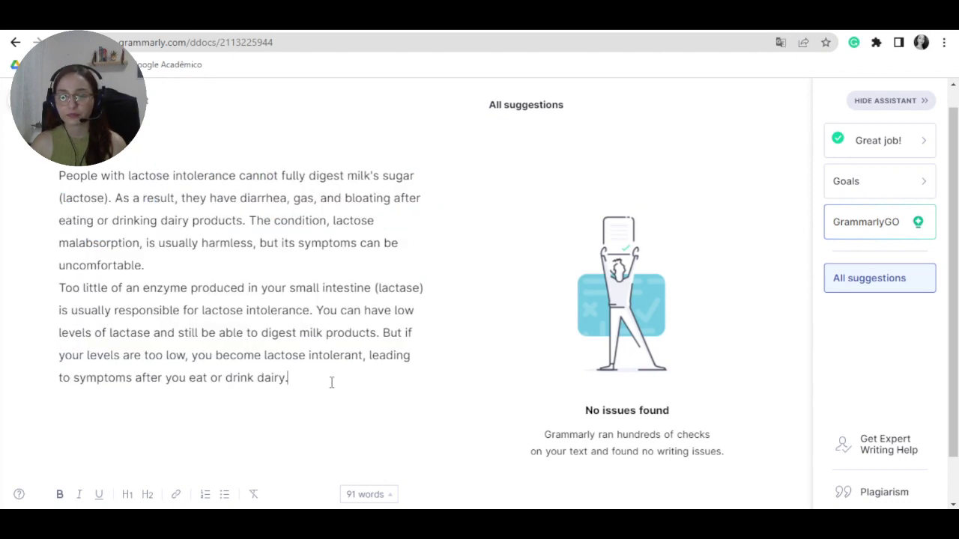